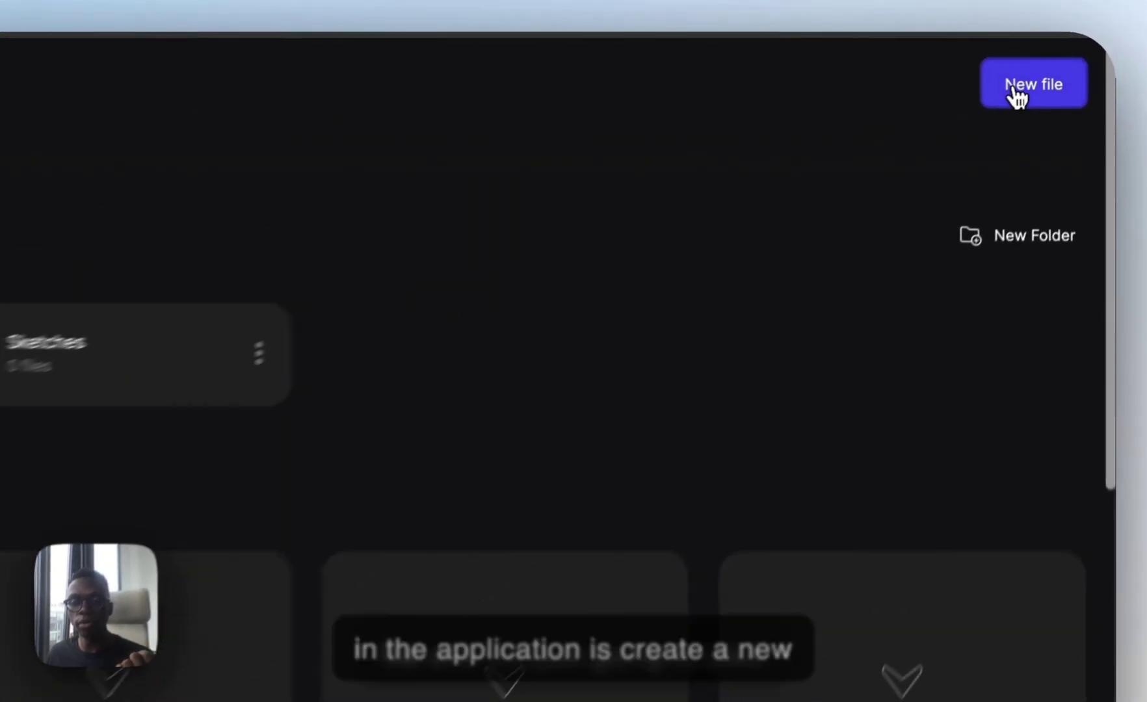
# - Create a new landscape file and enter "off-road vehicle design concept" as the generation prompt
pyautogui.click(1060, 65)
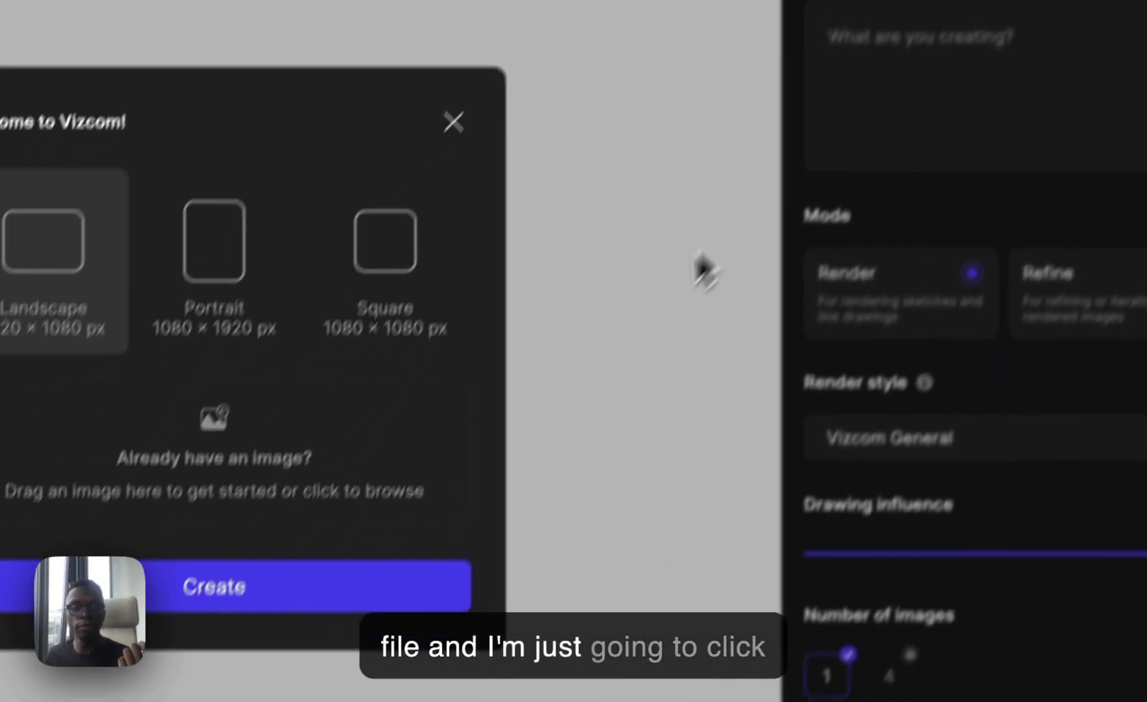
pyautogui.click(355, 601)
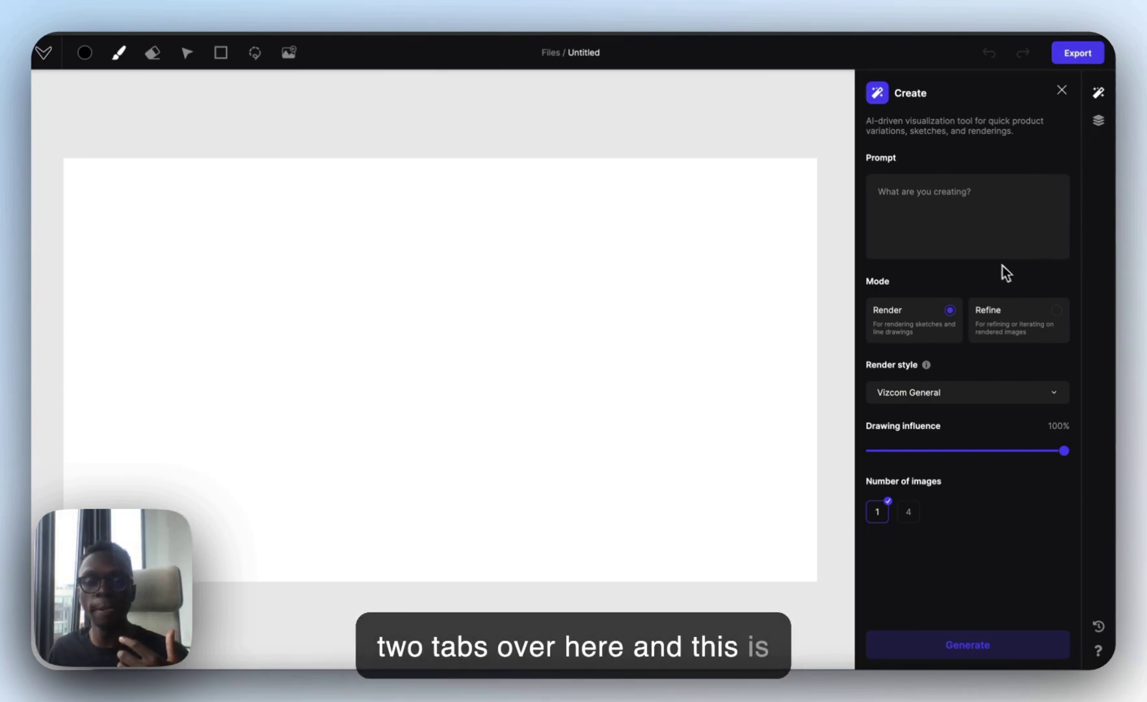
pyautogui.click(983, 227)
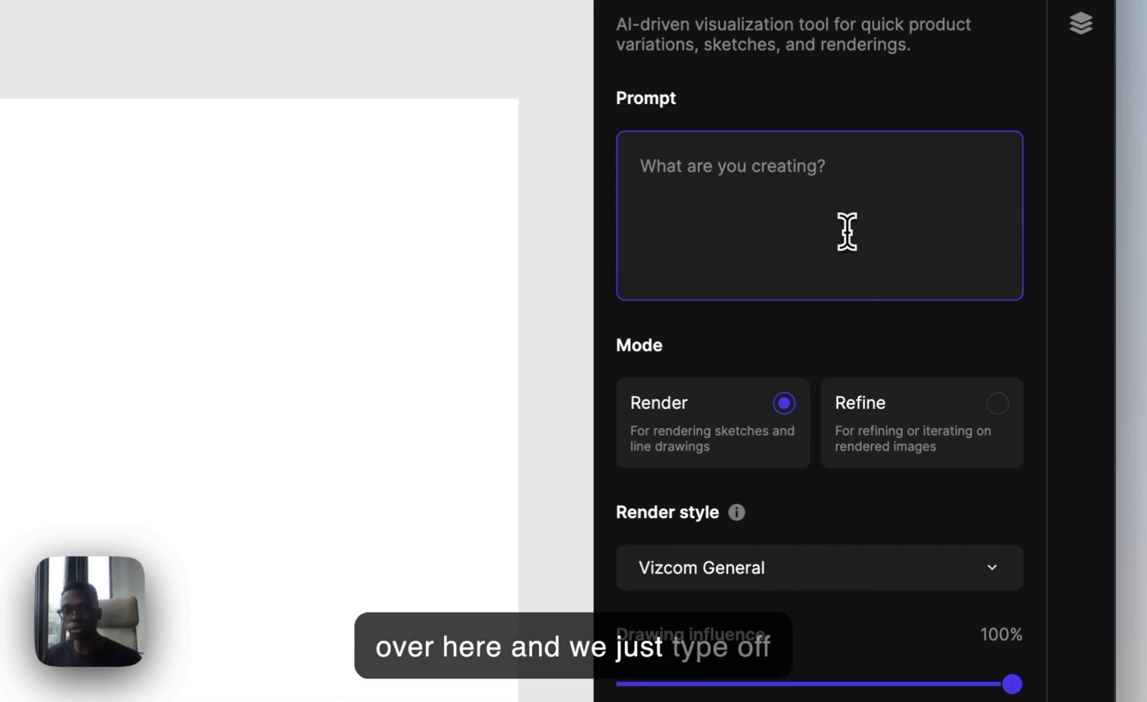
pyautogui.write('off-ro')
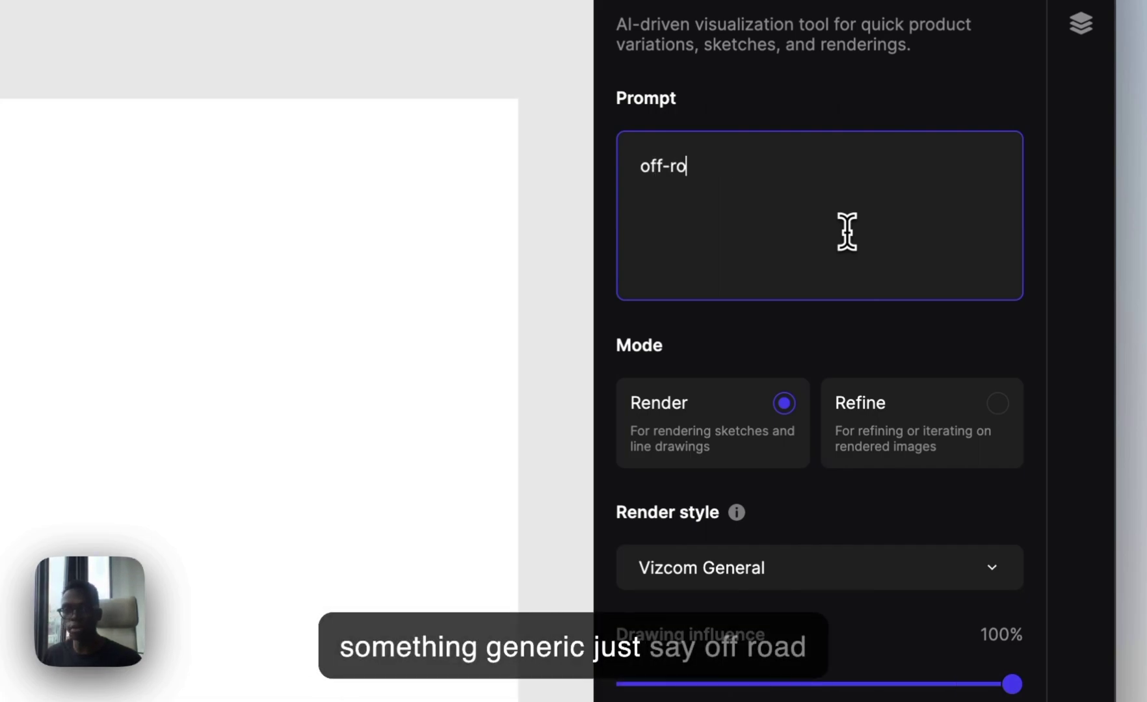
pyautogui.write('ad vehicle design concept')
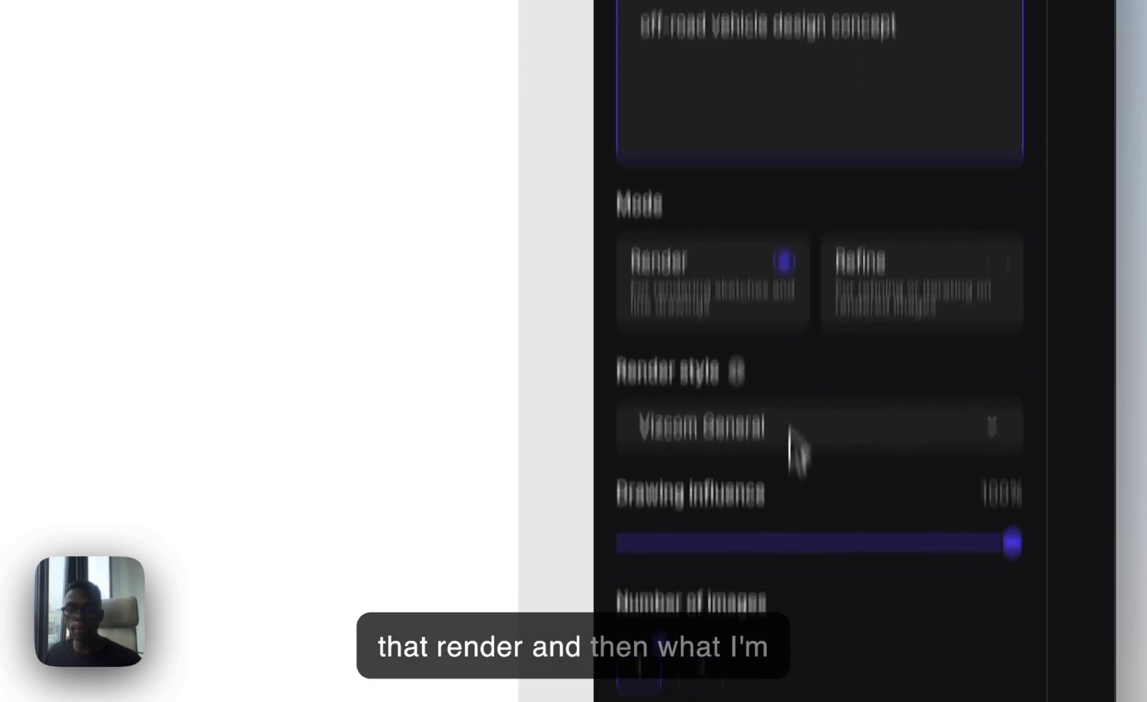
# - Set the drawing influence to 0% and the number of images to 4, and generate the renders
pyautogui.moveTo(1007, 244); pyautogui.dragTo(592, 238)
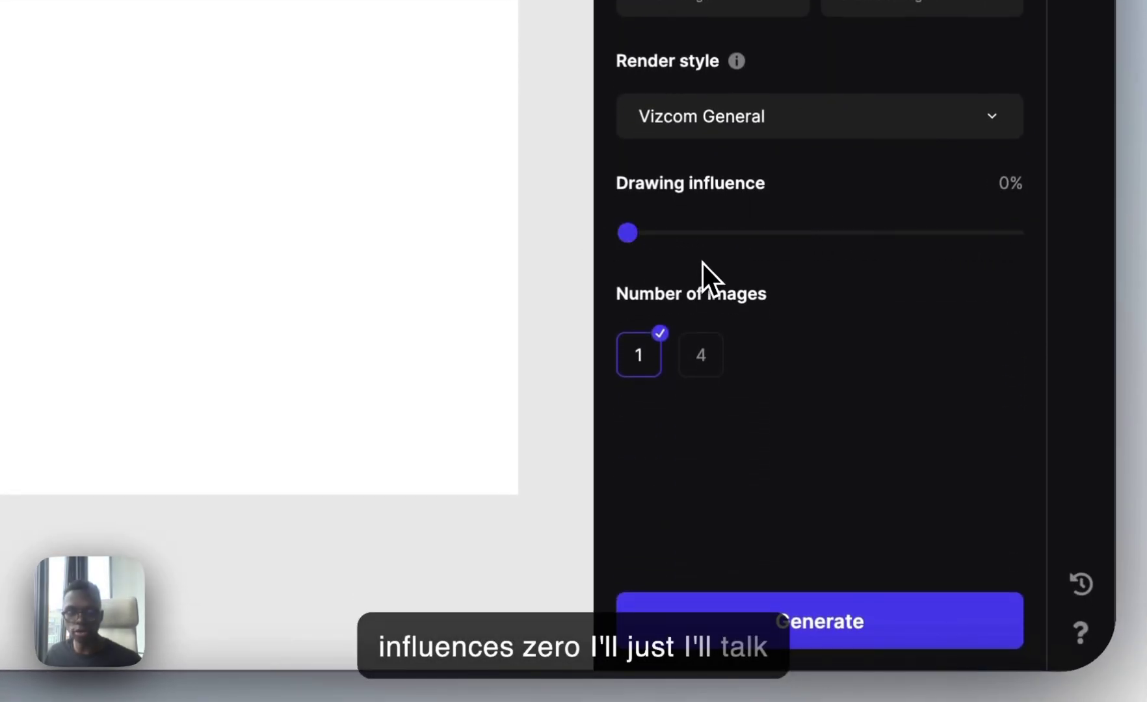
pyautogui.click(719, 358)
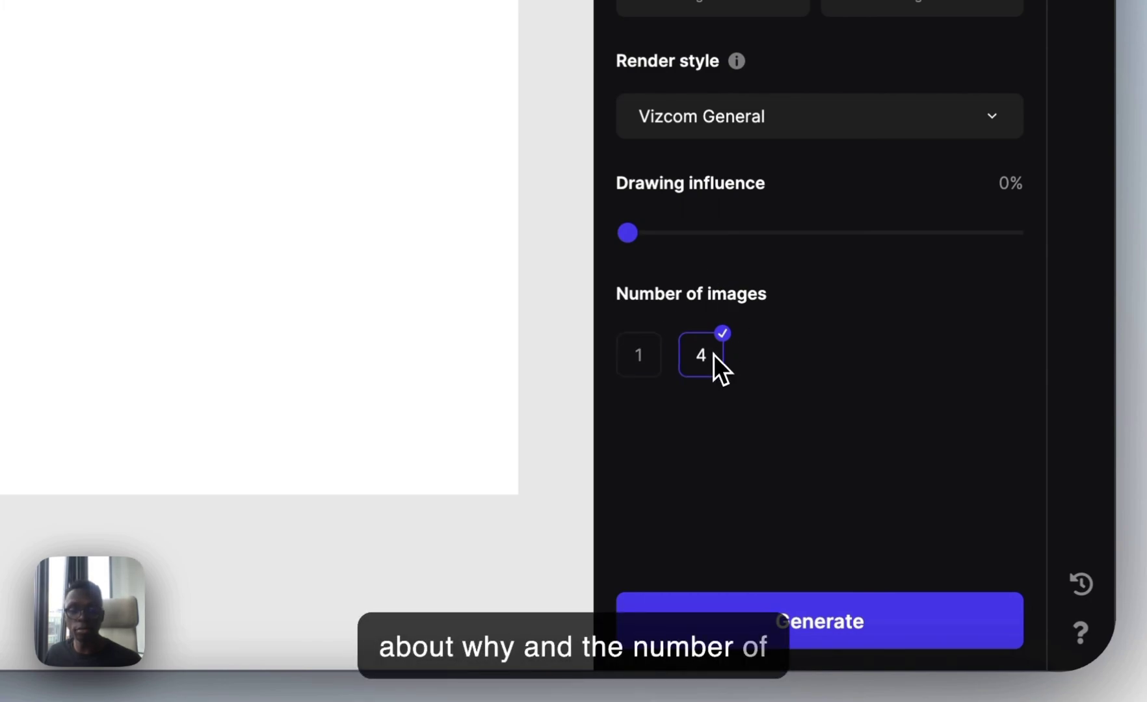
pyautogui.click(726, 631)
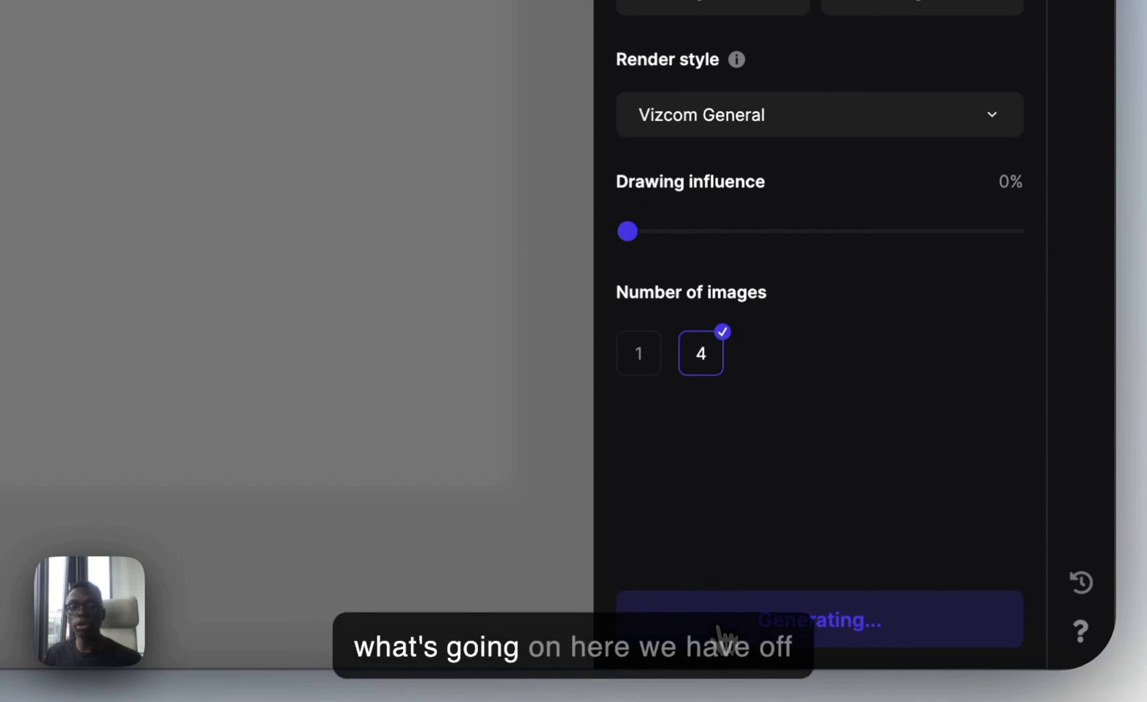
pyautogui.scroll(10, 722, 634)
pyautogui.click(848, 140)
pyautogui.click(780, 145)
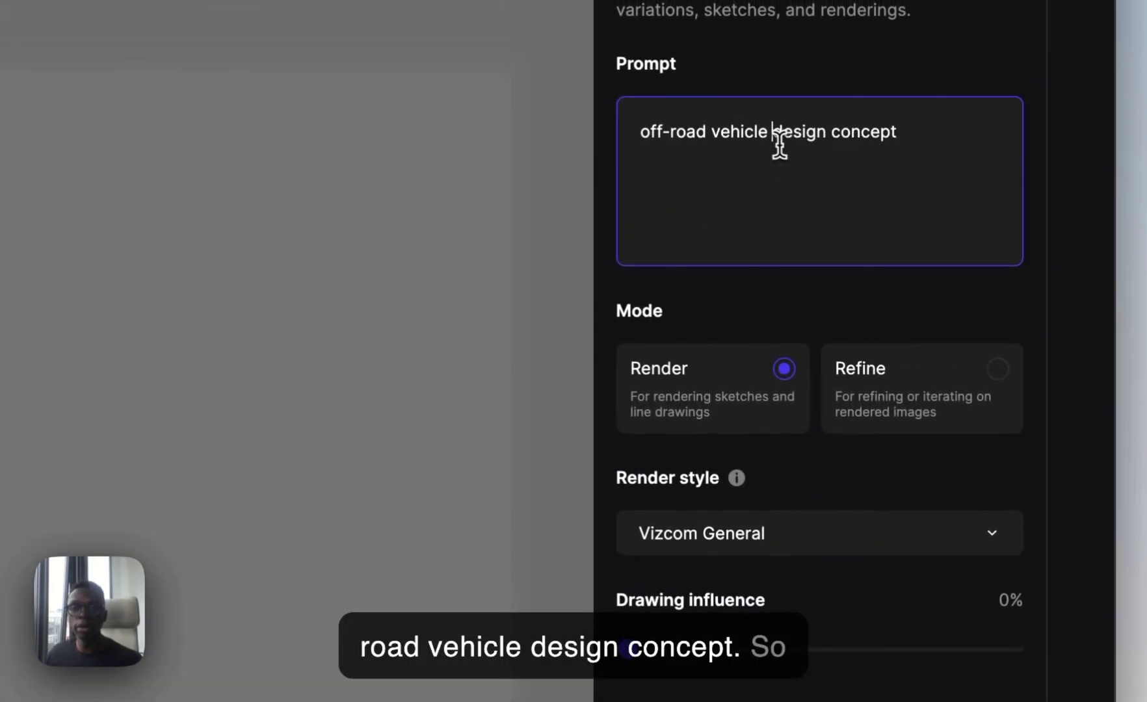
pyautogui.moveTo(774, 140); pyautogui.dragTo(622, 154)
pyautogui.click(725, 135)
pyautogui.tripleClick(737, 135)
pyautogui.click(700, 136)
pyautogui.click(813, 145)
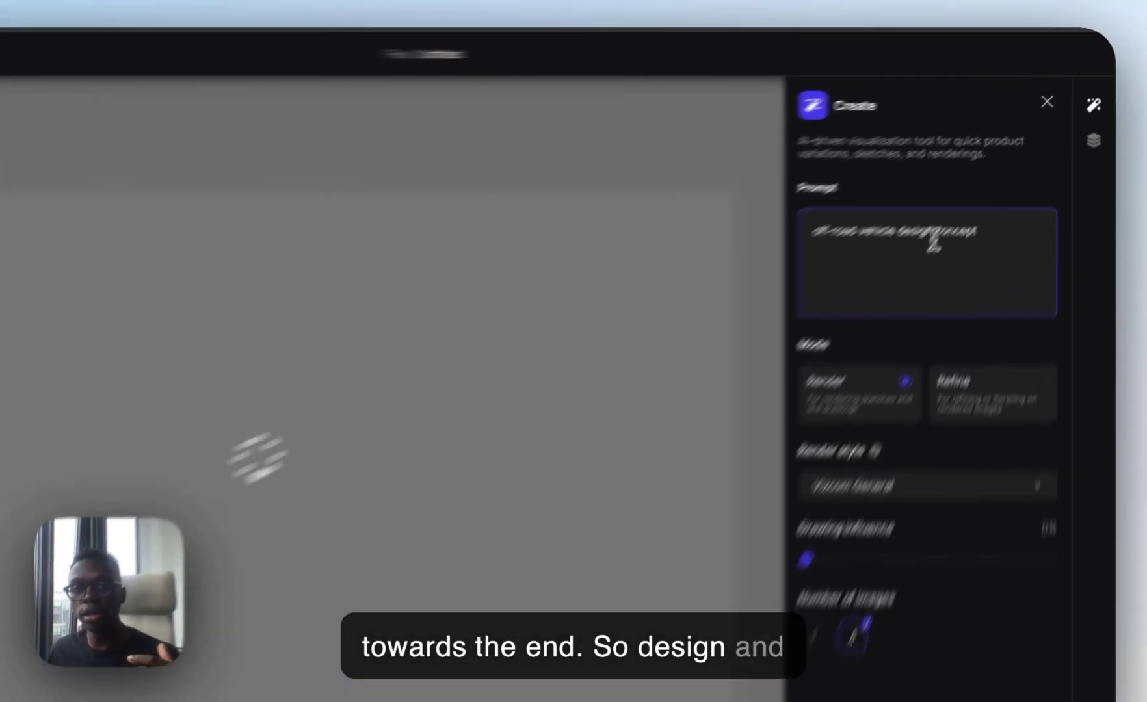
pyautogui.doubleClick(994, 195)
pyautogui.moveTo(937, 327); pyautogui.dragTo(799, 328)
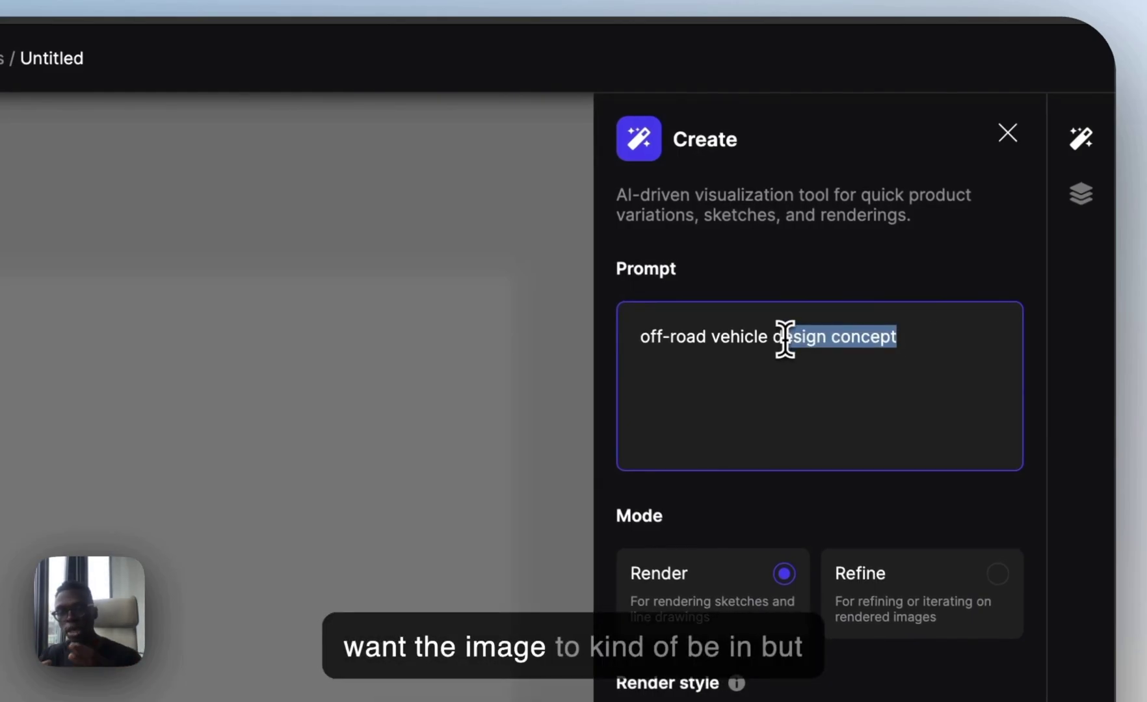
pyautogui.hotkey('shift', 'Right')
pyautogui.hotkey('shift', 'Right')
pyautogui.hotkey('shift', 'Right')
pyautogui.hotkey('shift', 'Right')
pyautogui.hotkey('shift', 'Right')
pyautogui.click(715, 340)
pyautogui.doubleClick(716, 345)
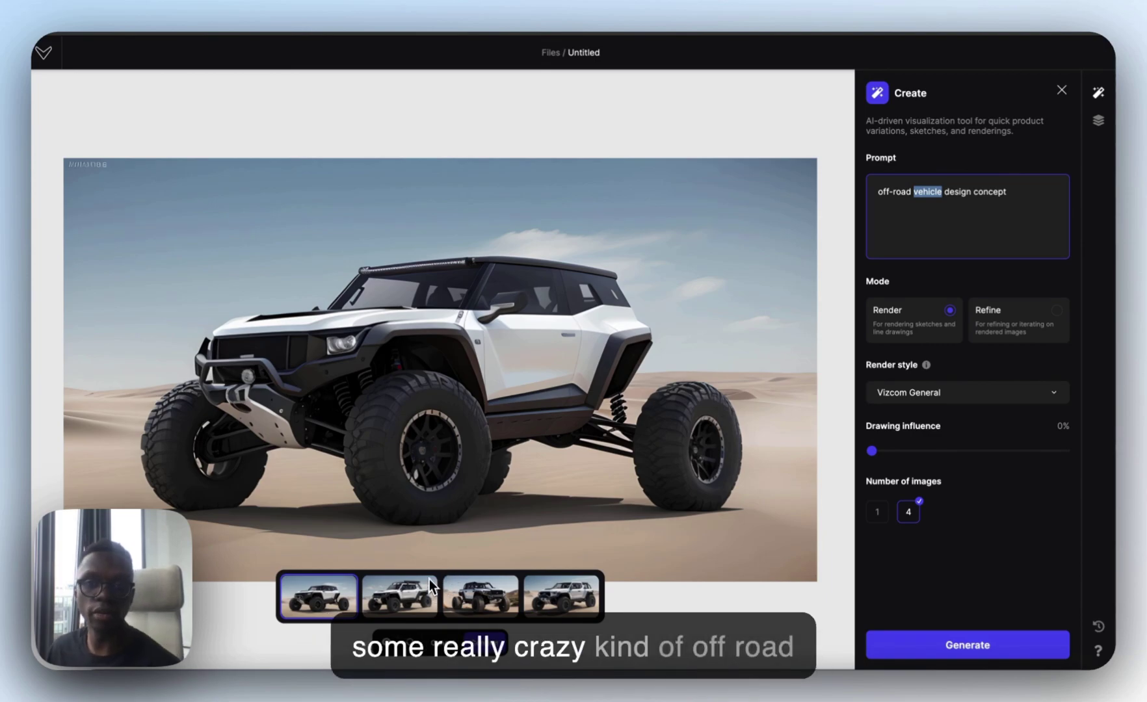
# - Compare the generated off-road vehicle variants, examining the third and fourth ones up close for design and background details
pyautogui.click(397, 603)
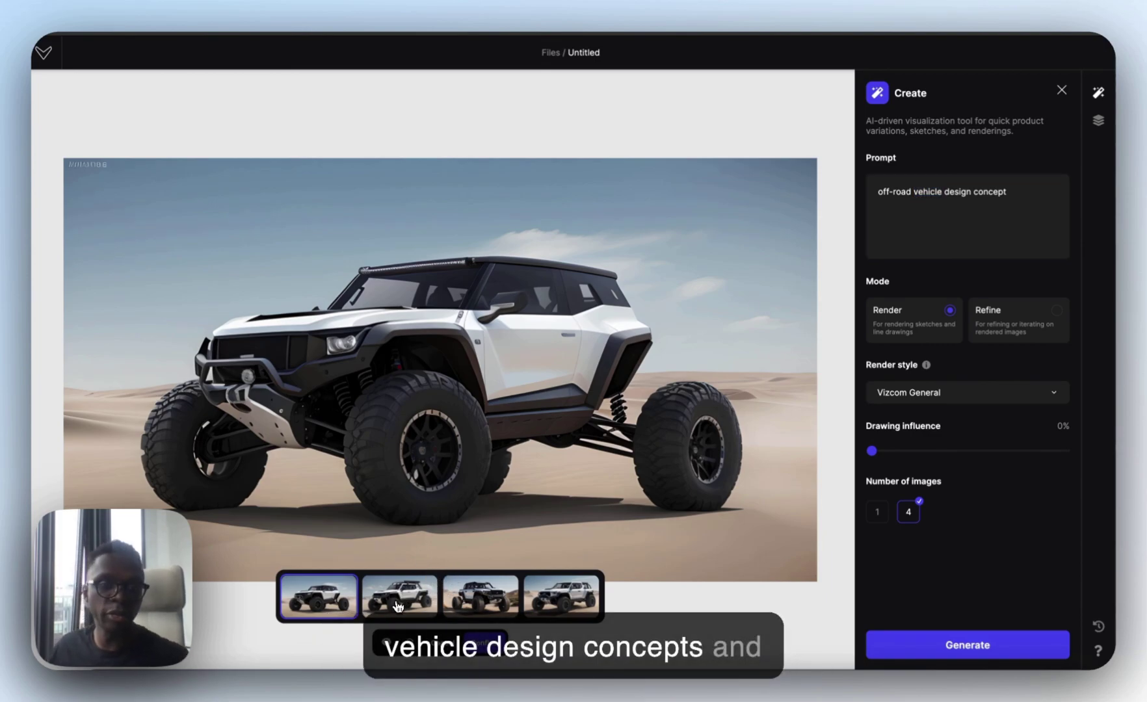
pyautogui.click(398, 606)
pyautogui.click(464, 606)
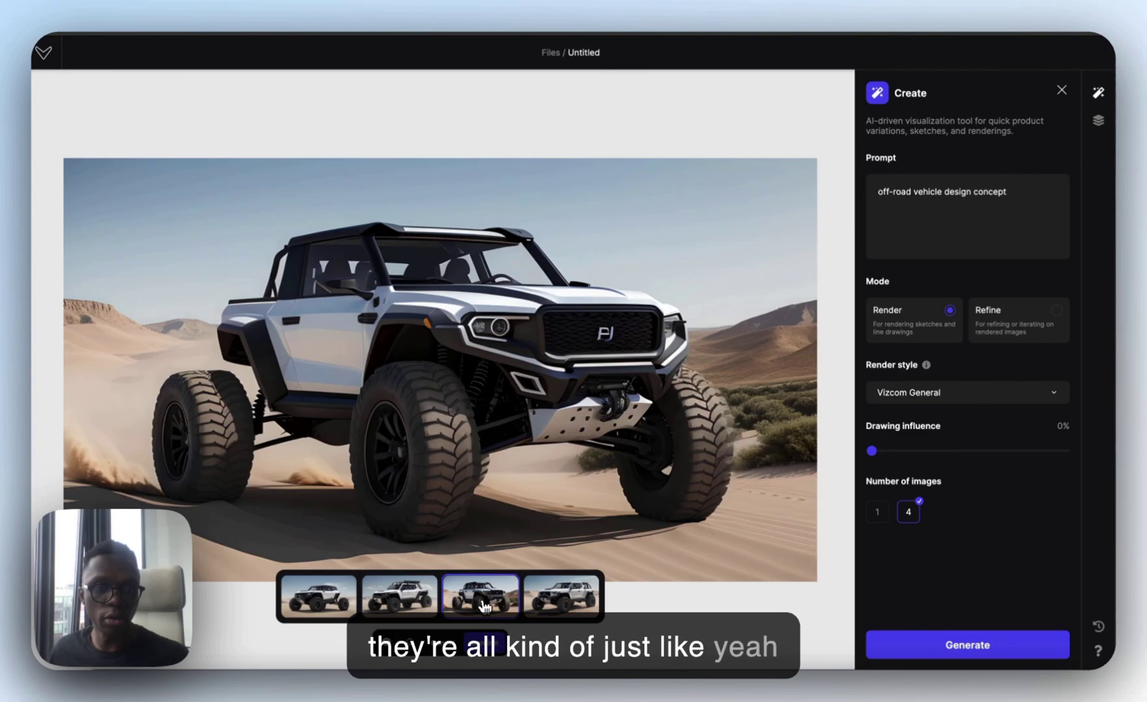
pyautogui.scroll(-2, 518, 460)
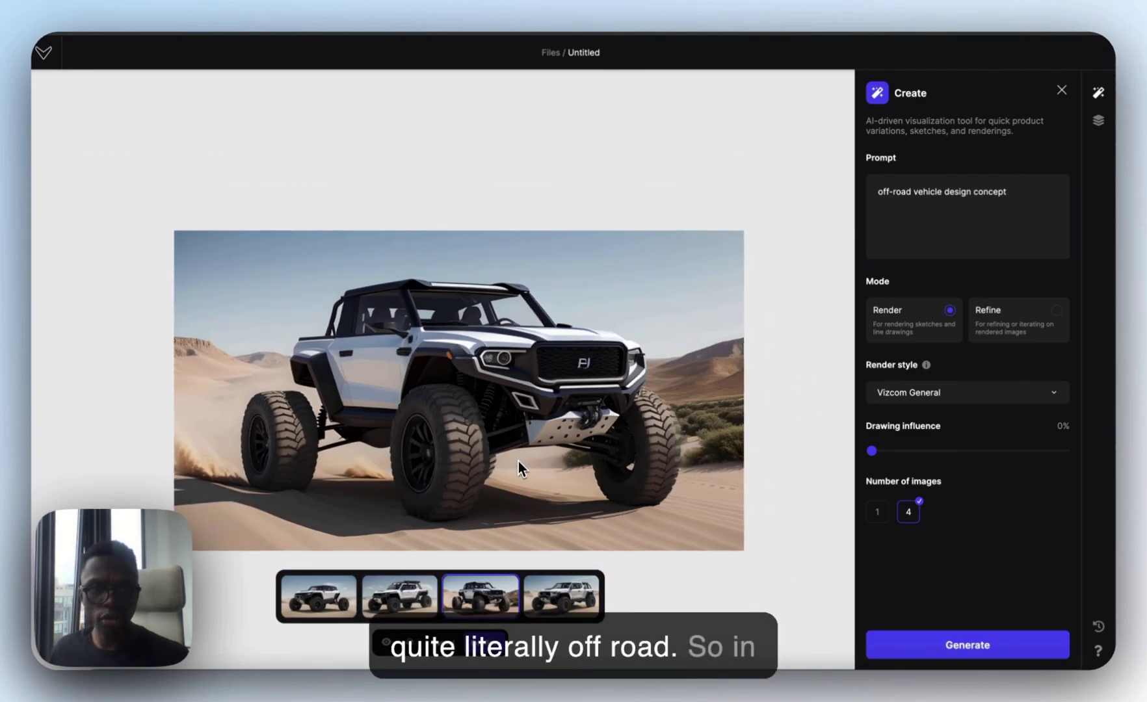
pyautogui.scroll(6, 674, 441)
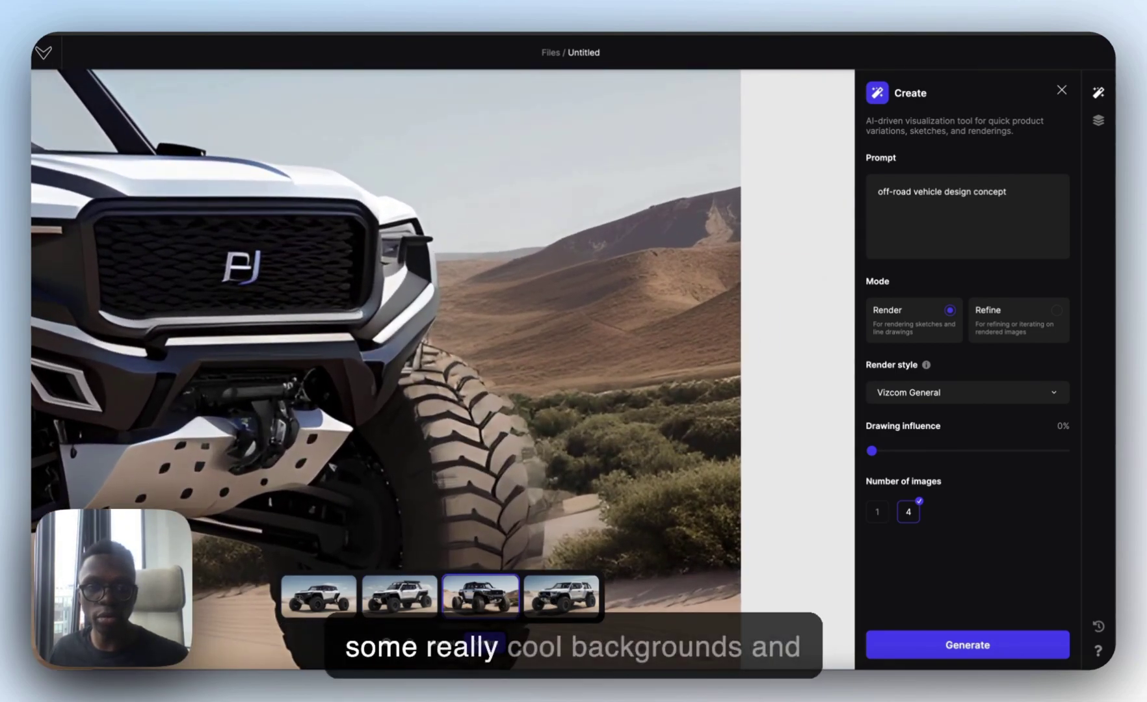
pyautogui.scroll(-6, 673, 441)
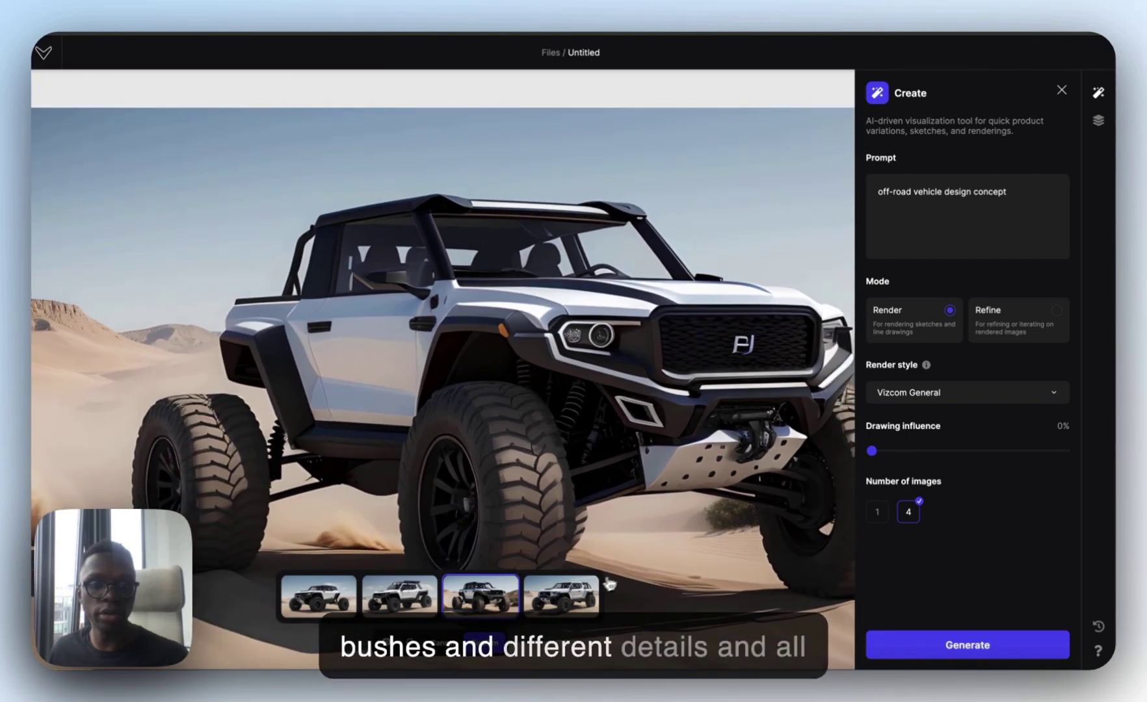
pyautogui.click(561, 596)
pyautogui.scroll(4, 346, 427)
pyautogui.scroll(-5, 345, 426)
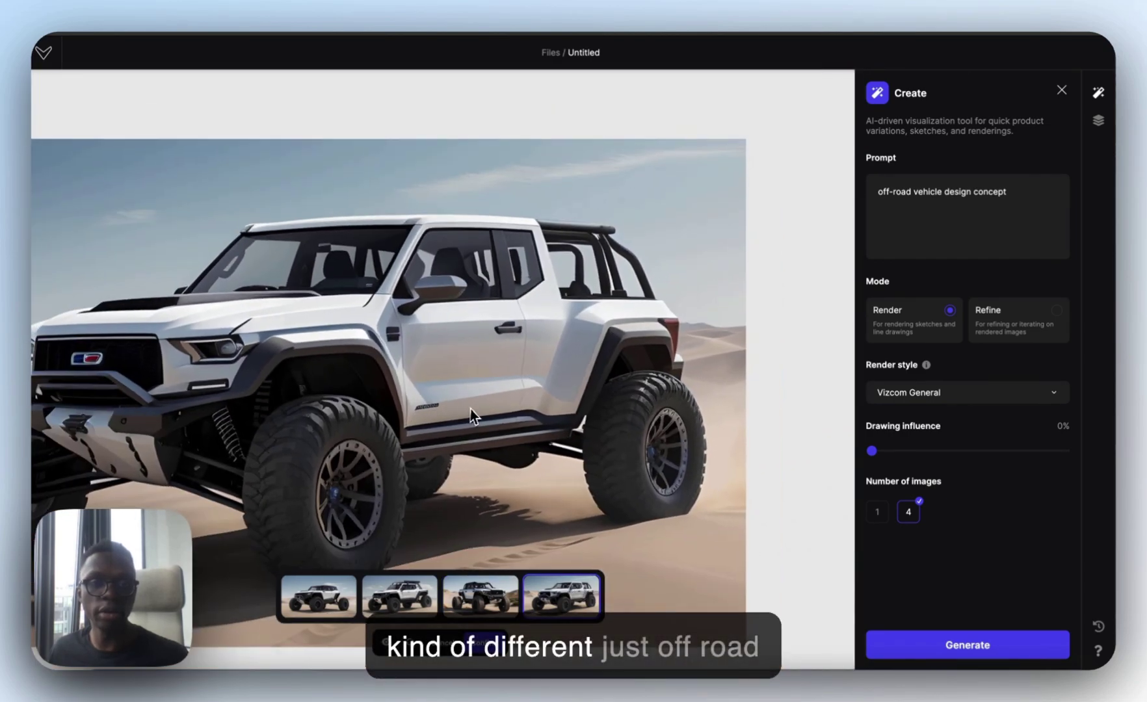
pyautogui.hscroll(-2, 464, 432)
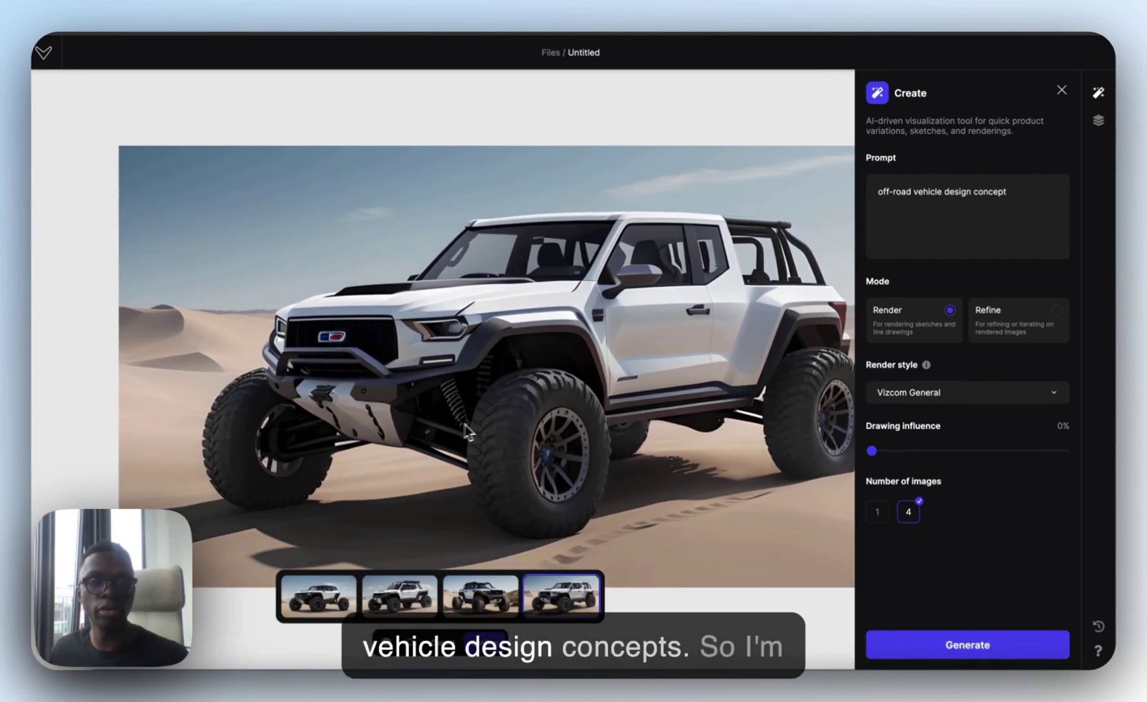
# - Choose the first generated off-road vehicle image and confirm it as the result
pyautogui.click(342, 588)
pyautogui.hscroll(2, 448, 530)
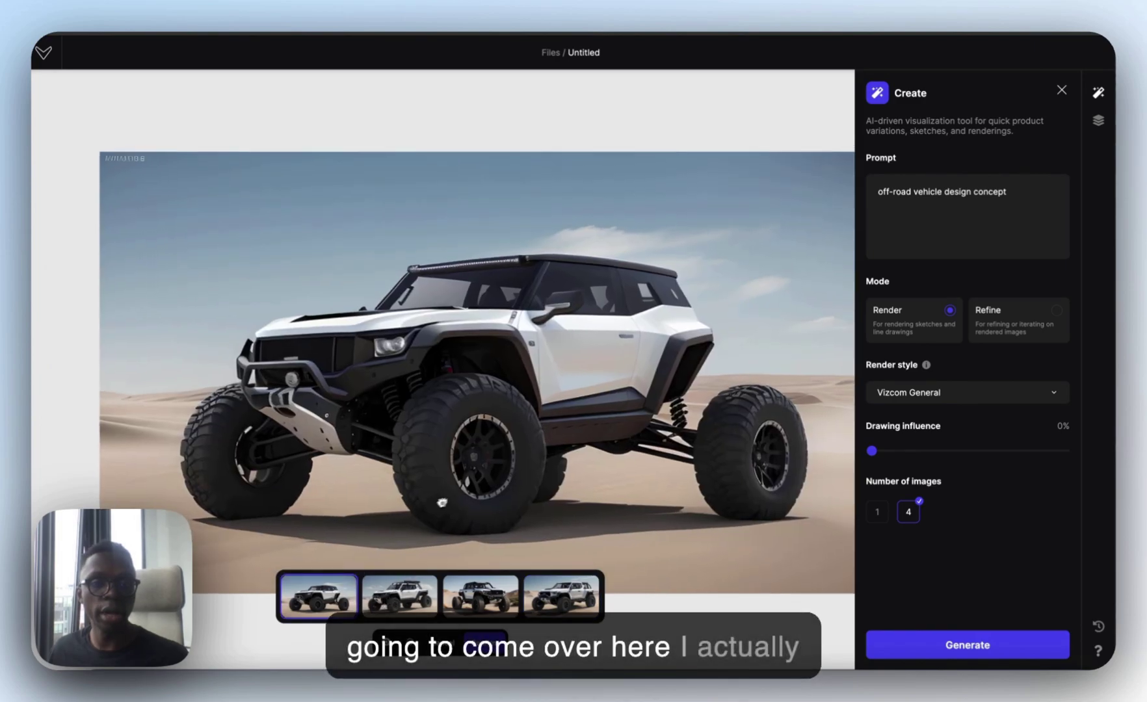
pyautogui.hscroll(1, 451, 507)
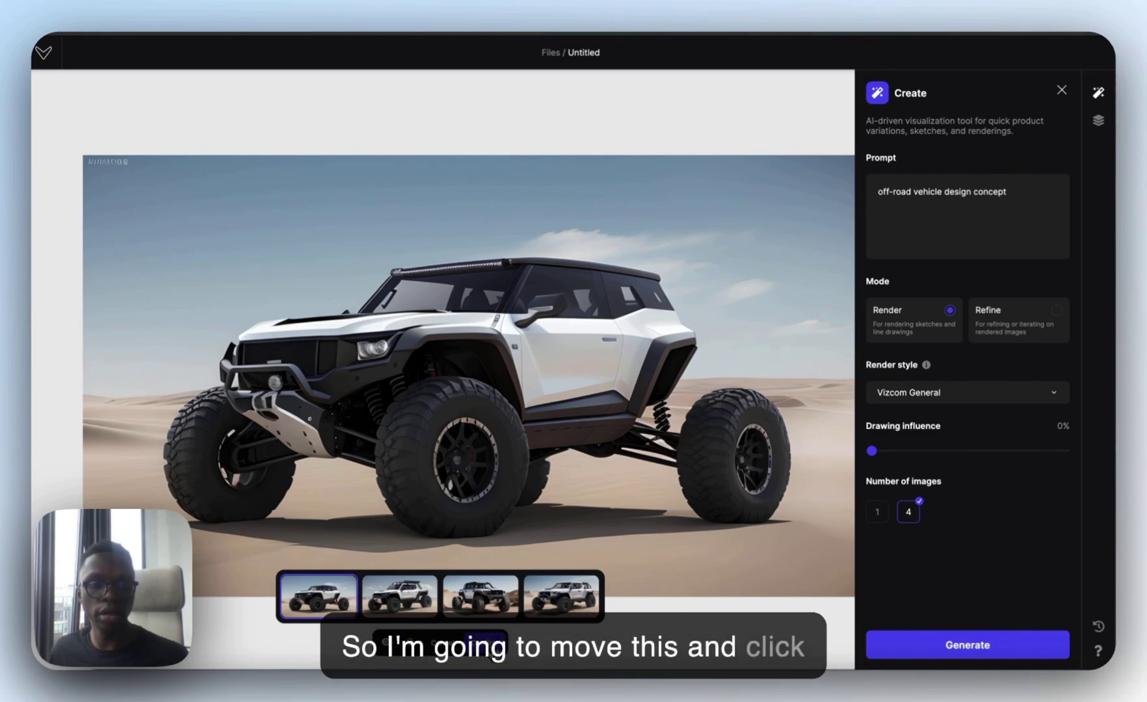
pyautogui.click(486, 643)
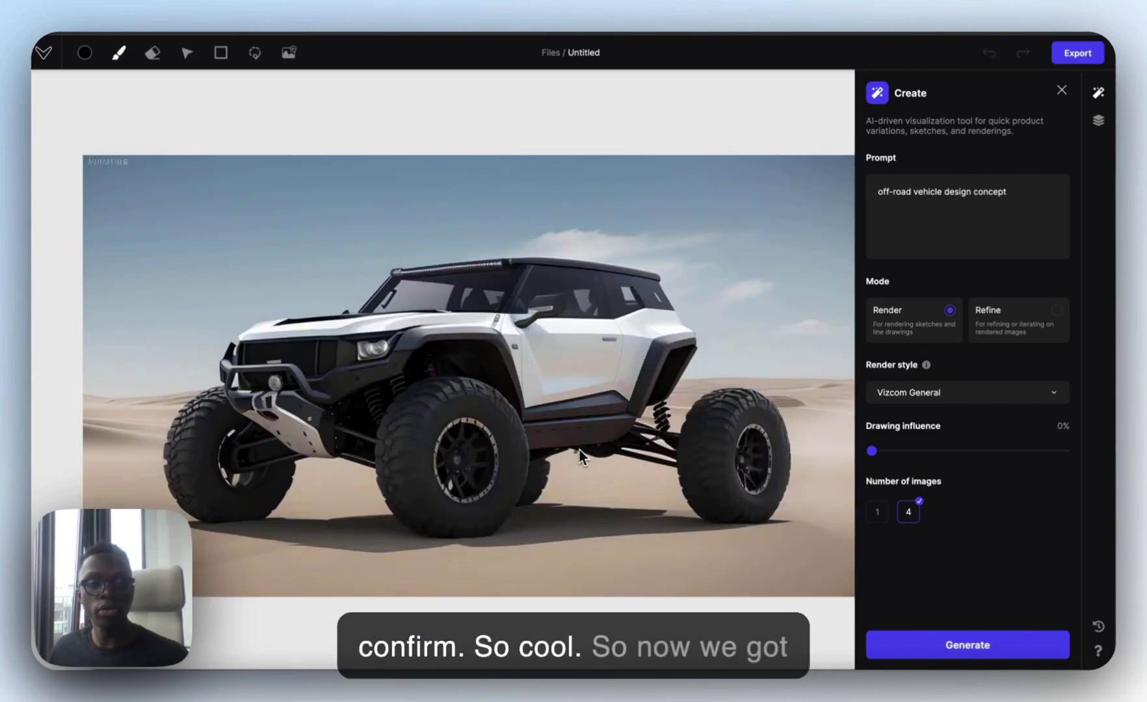
# - Add a new empty layer above the off-road vehicle render for drawing on top of it
pyautogui.hscroll(3, 581, 450)
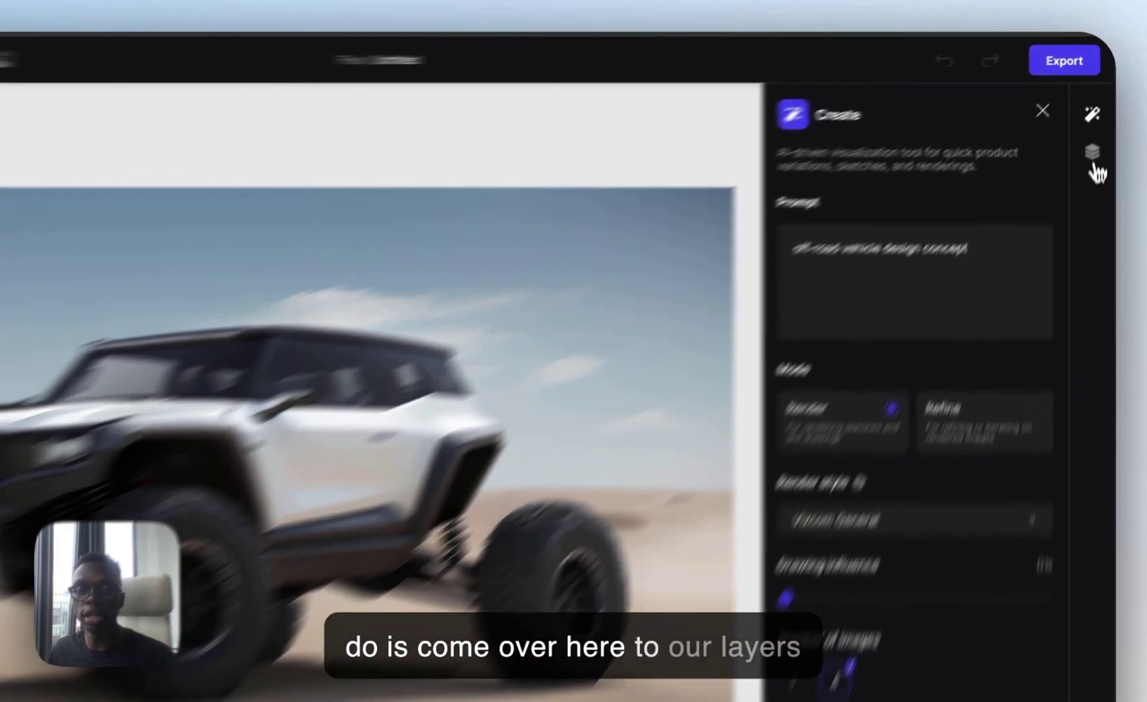
pyautogui.click(1099, 124)
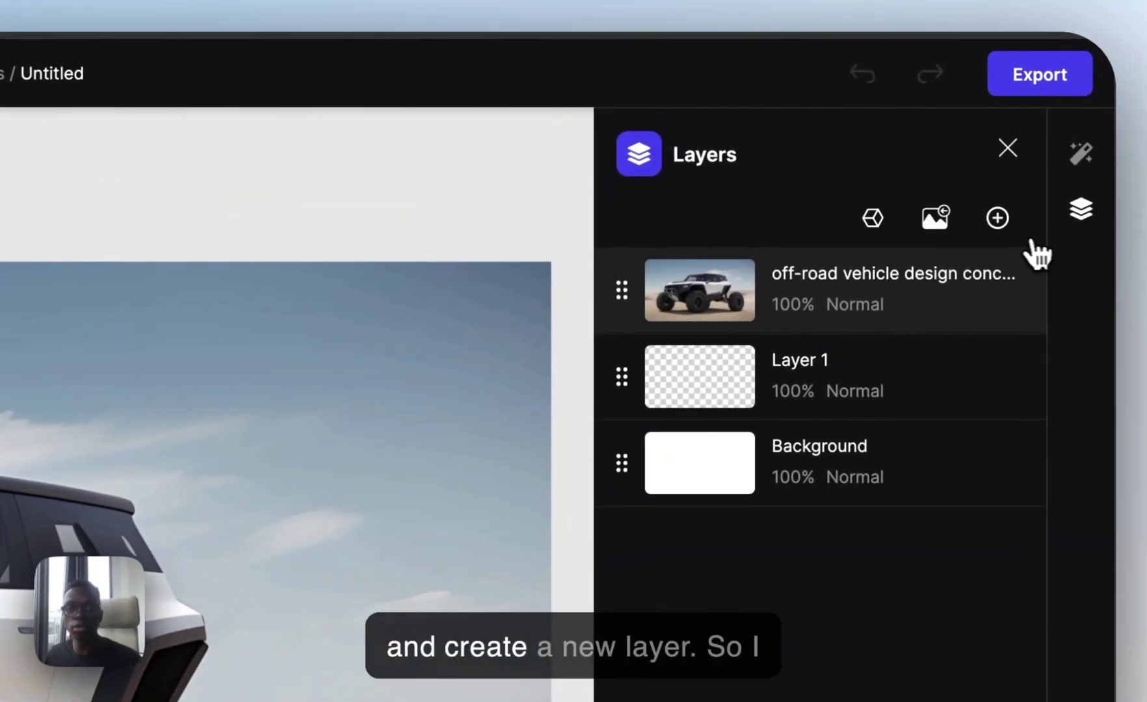
pyautogui.click(998, 219)
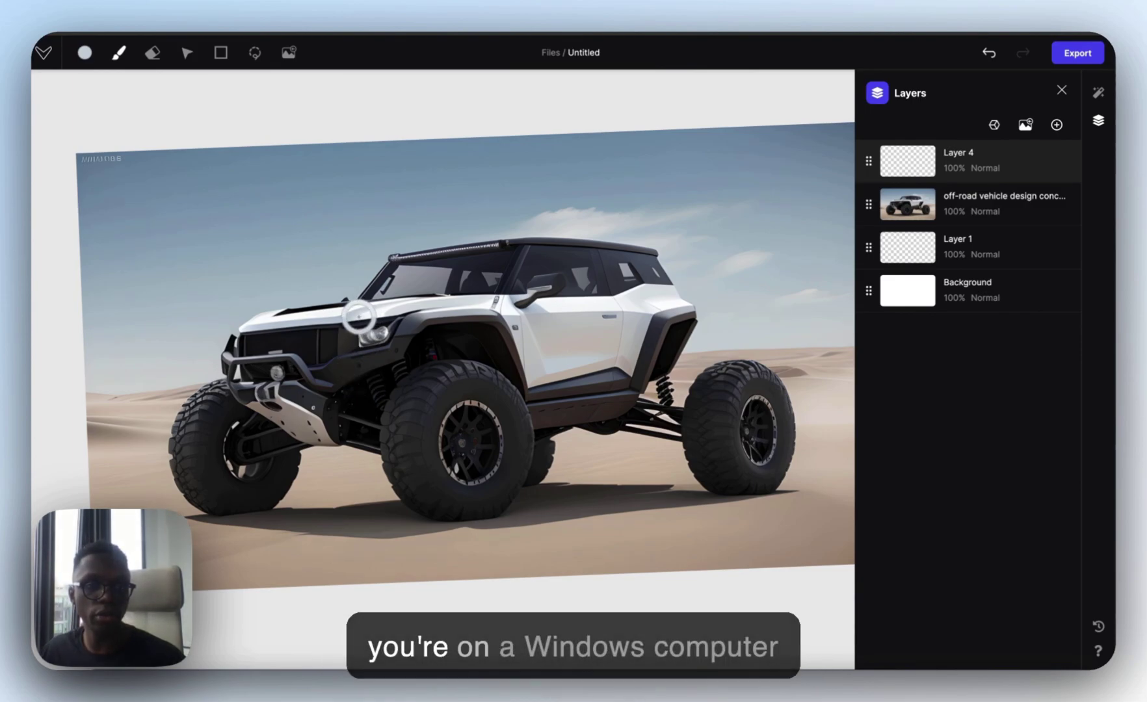
# - Configure the brush with a size of 67 px, 85% opacity and a flattened, slightly tilted elliptical tip
pyautogui.rightClick(370, 339)
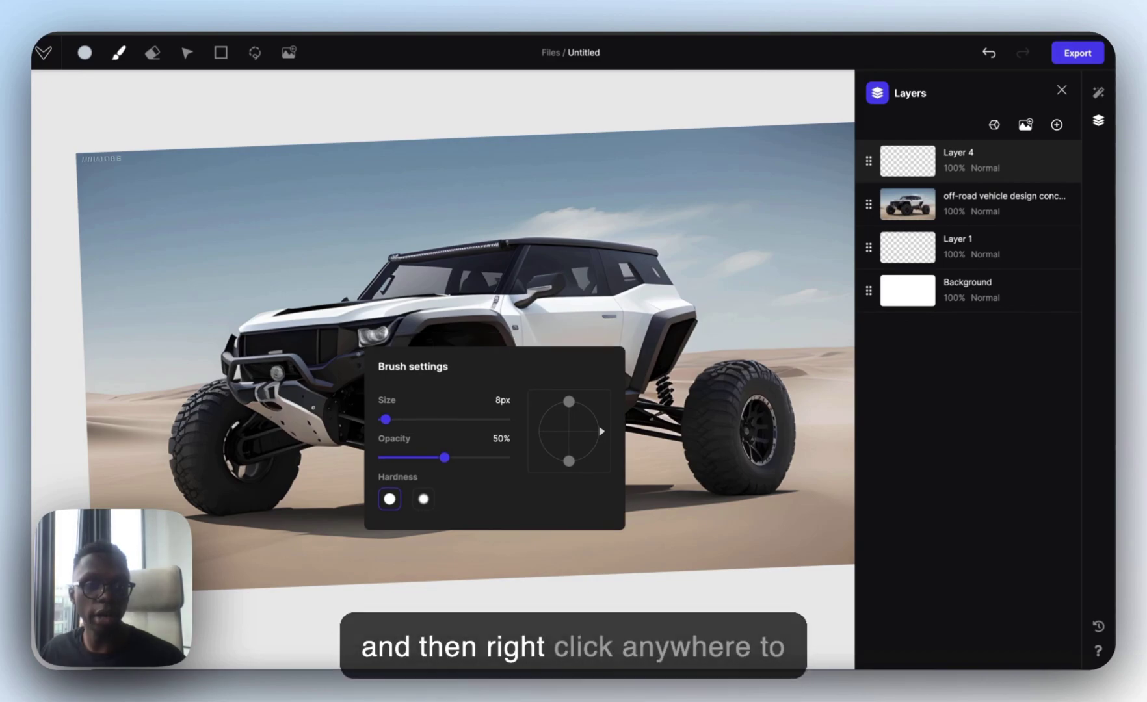
pyautogui.moveTo(393, 373); pyautogui.dragTo(333, 468)
pyautogui.moveTo(325, 514); pyautogui.dragTo(339, 514)
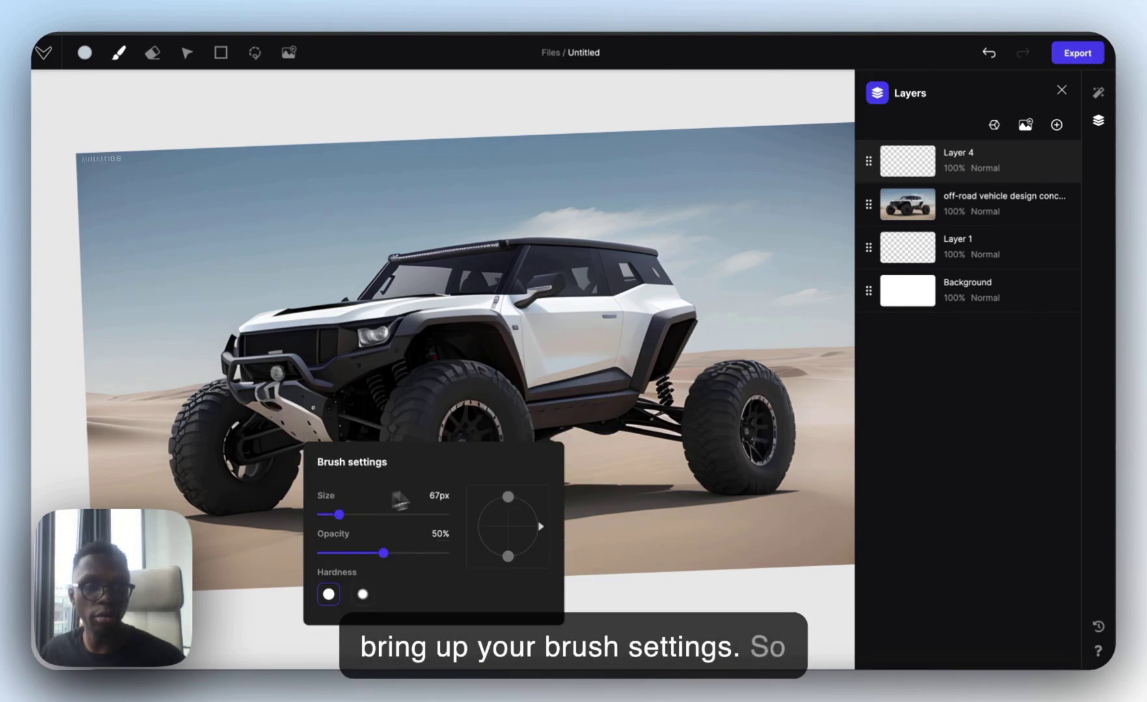
pyautogui.moveTo(497, 502); pyautogui.dragTo(506, 512)
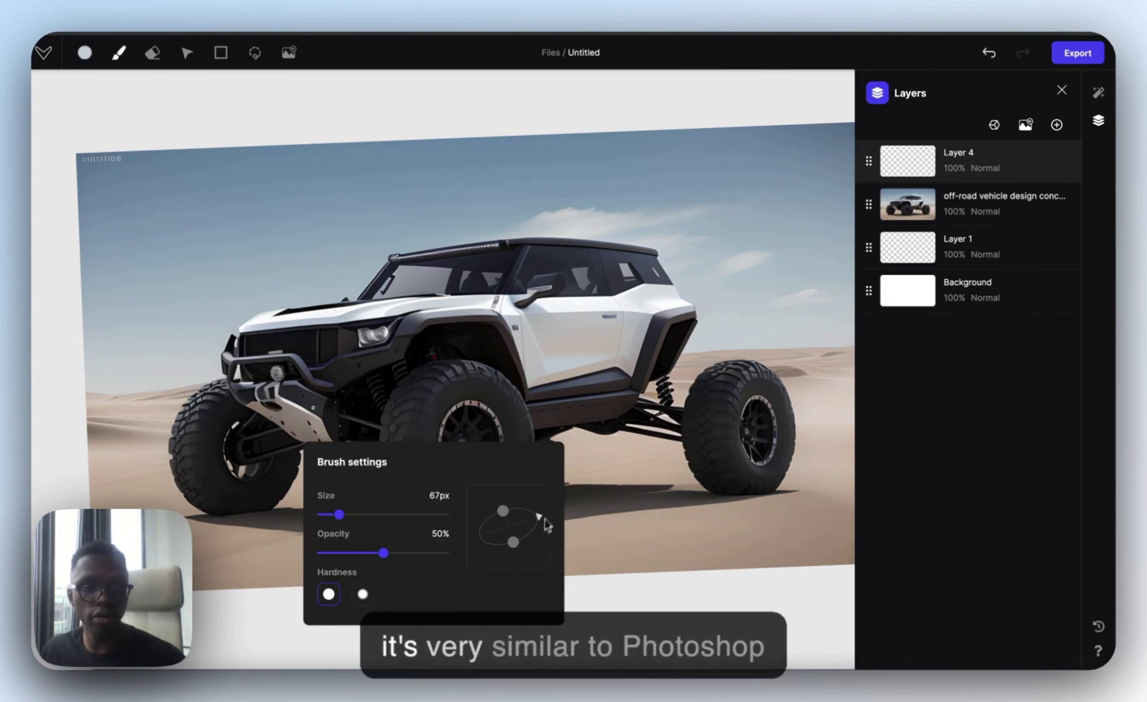
pyautogui.moveTo(384, 553); pyautogui.dragTo(426, 553)
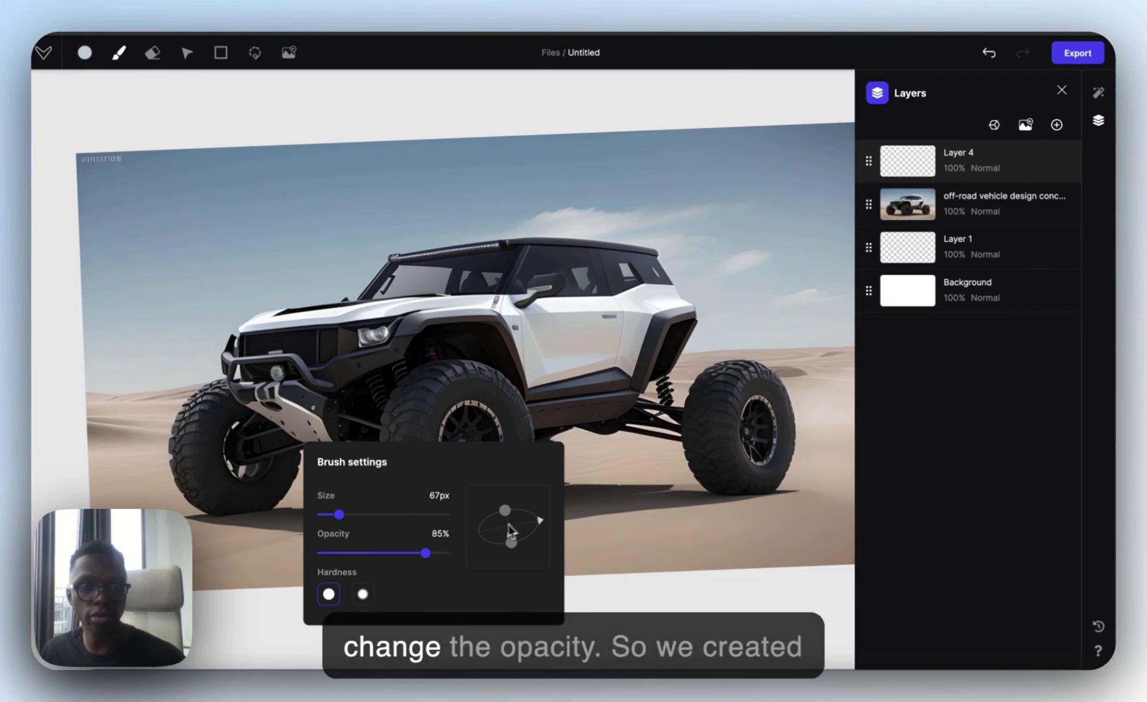
# - Paint over the vehicle's grille, bumper and headlight area on Layer 4 with freehand strokes, mainly light grey and pale blue, to reshape the front end
pyautogui.click(914, 168)
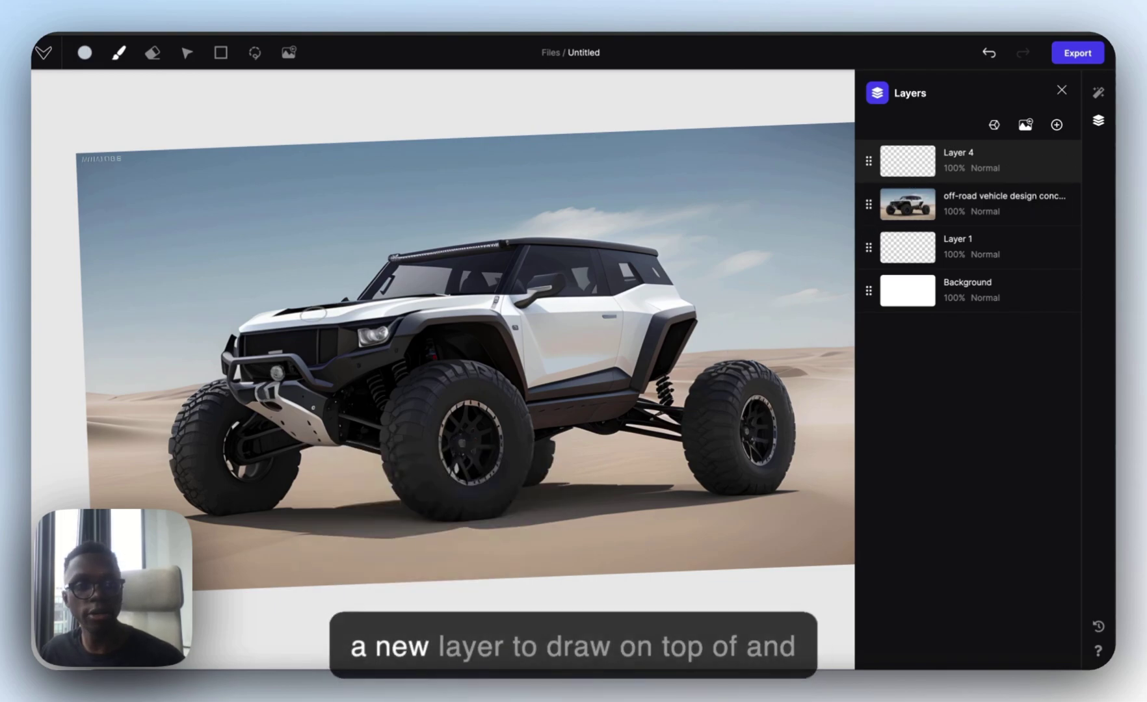
pyautogui.moveTo(328, 348)
pyautogui.mouseDown()
pyautogui.moveTo(307, 363)
pyautogui.moveTo(246, 357)
pyautogui.moveTo(254, 370)
pyautogui.moveTo(285, 327)
pyautogui.moveTo(252, 363)
pyautogui.moveTo(277, 373)
pyautogui.moveTo(293, 323)
pyautogui.moveTo(291, 368)
pyautogui.moveTo(247, 342)
pyautogui.moveTo(313, 352)
pyautogui.moveTo(279, 367)
pyautogui.mouseUp()
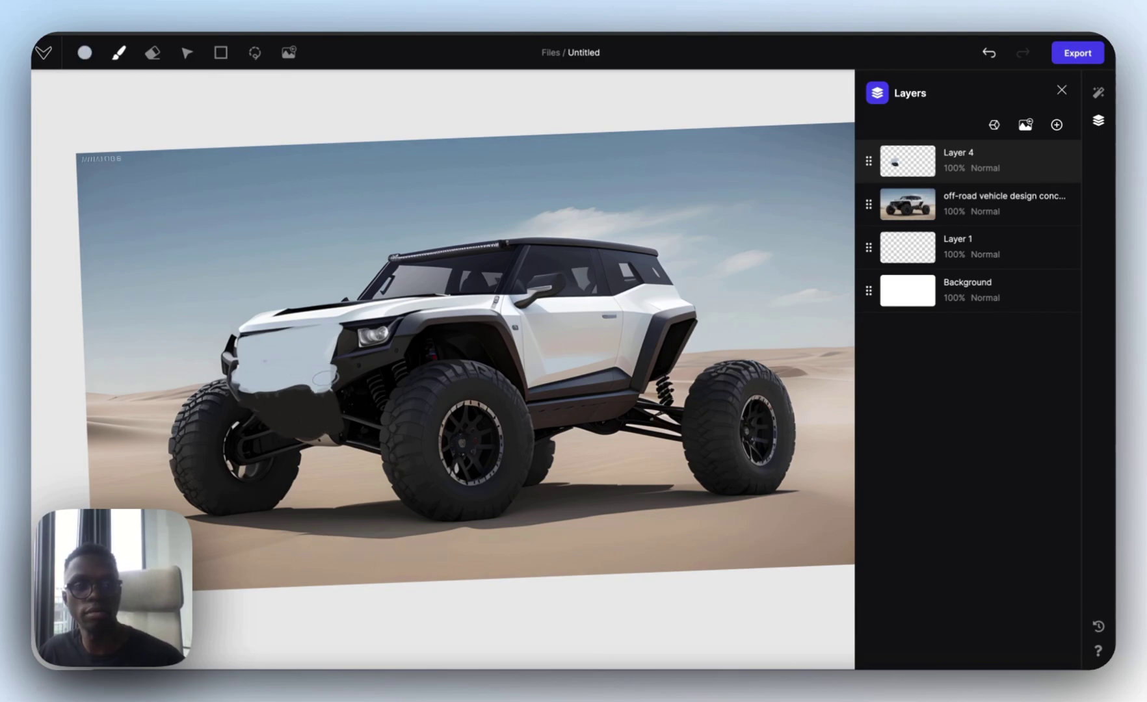
pyautogui.moveTo(322, 383); pyautogui.dragTo(359, 366)
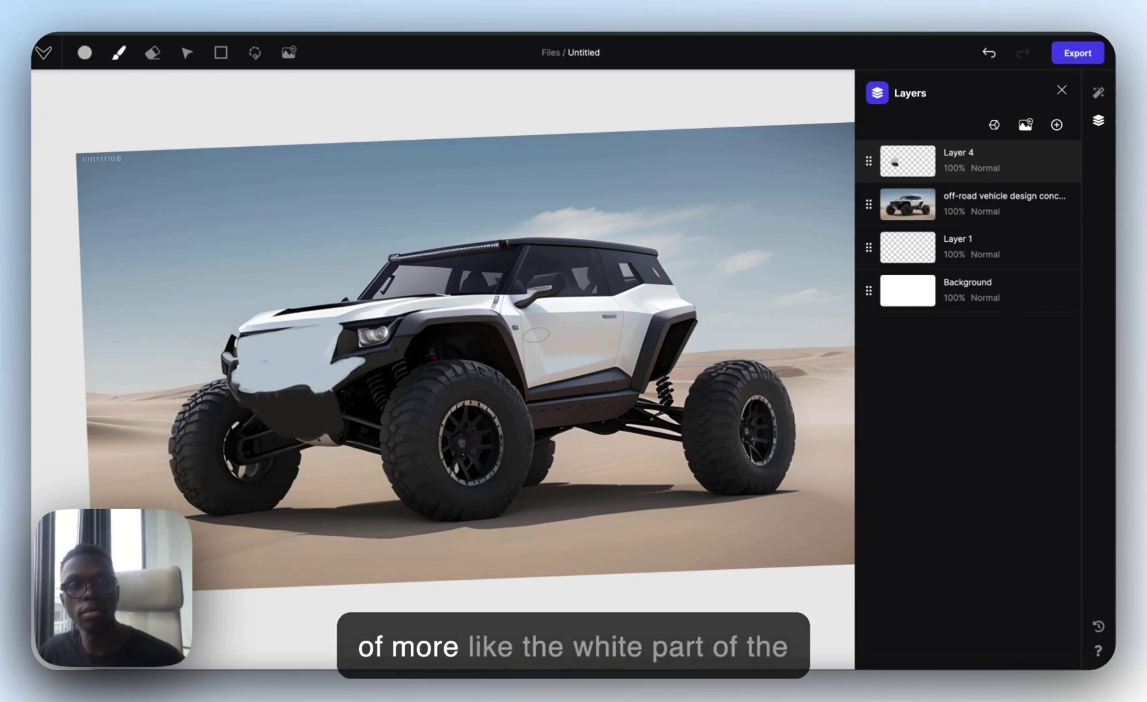
pyautogui.moveTo(335, 377)
pyautogui.mouseDown()
pyautogui.moveTo(389, 354)
pyautogui.moveTo(350, 383)
pyautogui.moveTo(348, 416)
pyautogui.mouseUp()
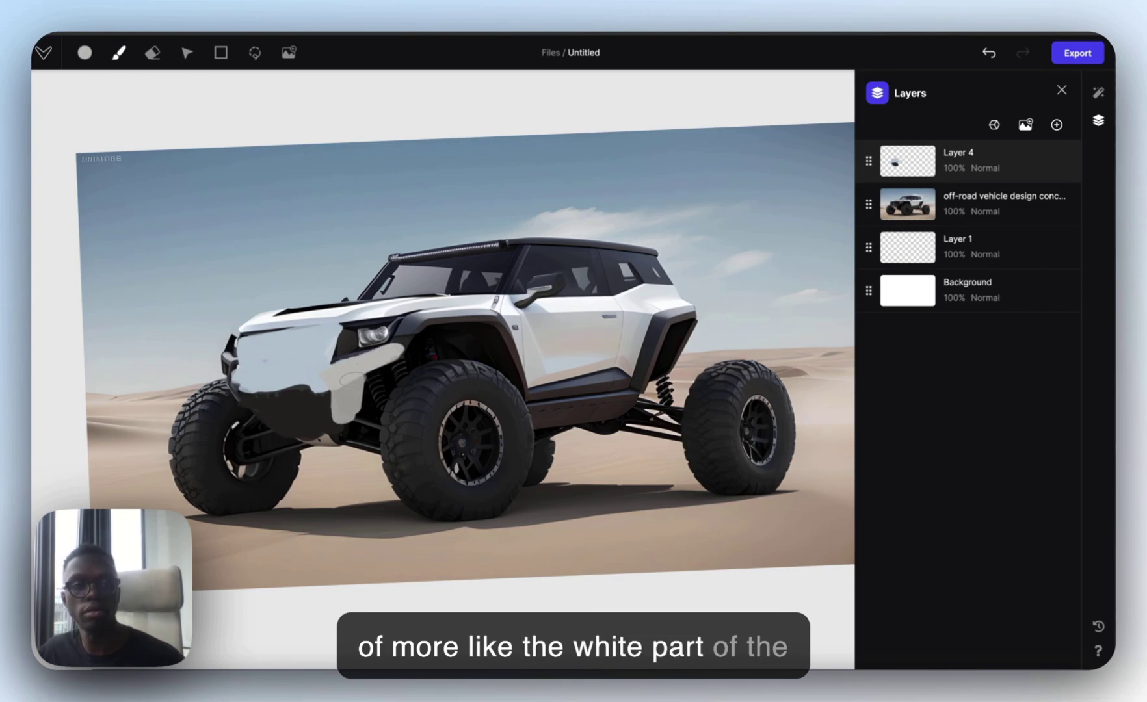
pyautogui.moveTo(261, 383)
pyautogui.mouseDown()
pyautogui.moveTo(239, 405)
pyautogui.moveTo(232, 367)
pyautogui.mouseUp()
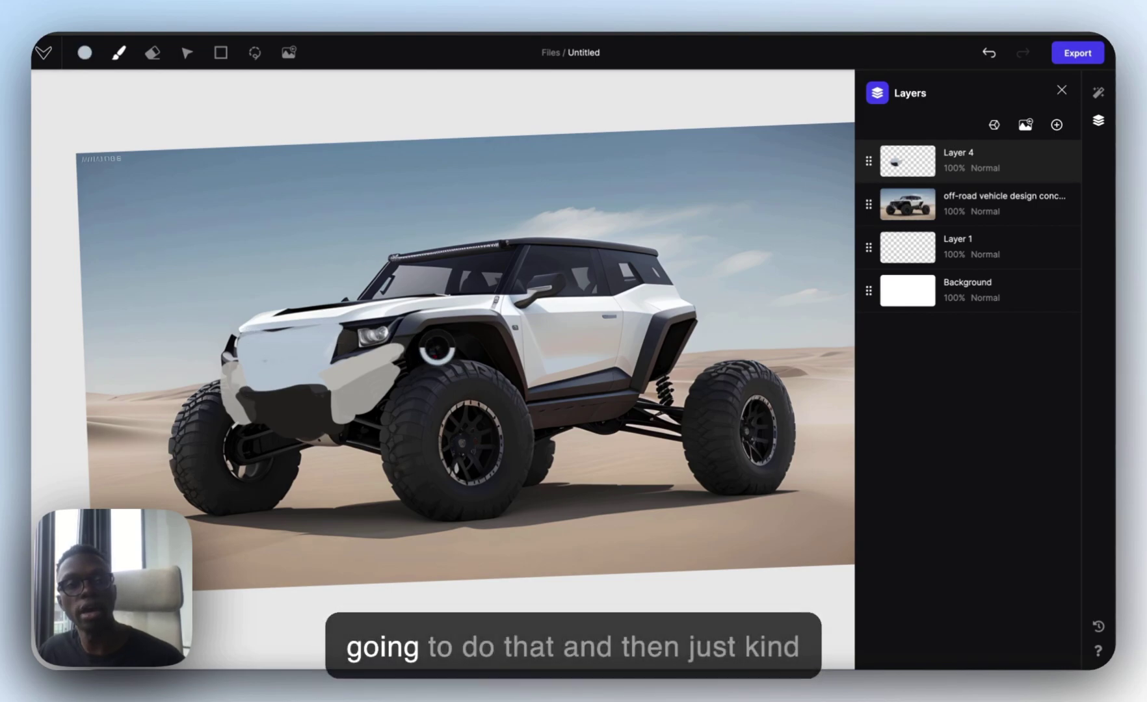
pyautogui.moveTo(330, 345)
pyautogui.mouseDown()
pyautogui.moveTo(380, 334)
pyautogui.moveTo(346, 338)
pyautogui.moveTo(383, 315)
pyautogui.moveTo(341, 338)
pyautogui.moveTo(323, 337)
pyautogui.moveTo(383, 321)
pyautogui.moveTo(330, 328)
pyautogui.mouseUp()
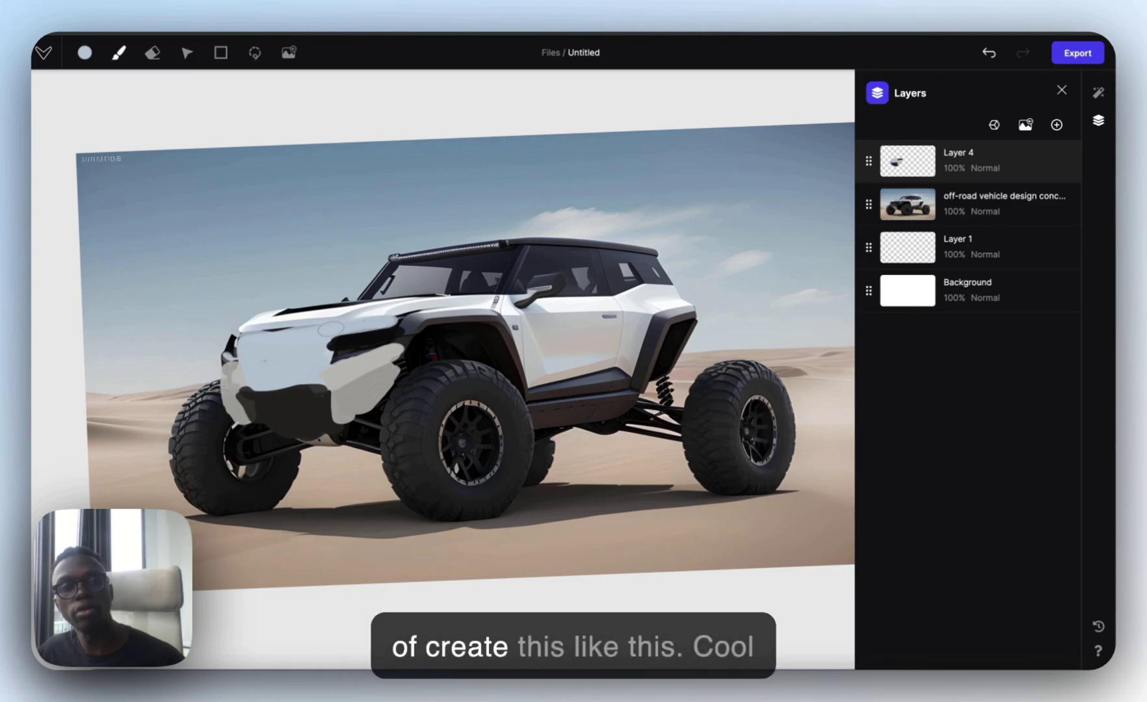
# - Sample a dark colour from the vehicle's front end and paint dark headlight shapes on Layer 4
pyautogui.keyDown('alt'); pyautogui.click(434, 346); pyautogui.keyUp('alt')
pyautogui.moveTo(365, 343)
pyautogui.mouseDown()
pyautogui.moveTo(319, 346)
pyautogui.moveTo(357, 335)
pyautogui.mouseUp()
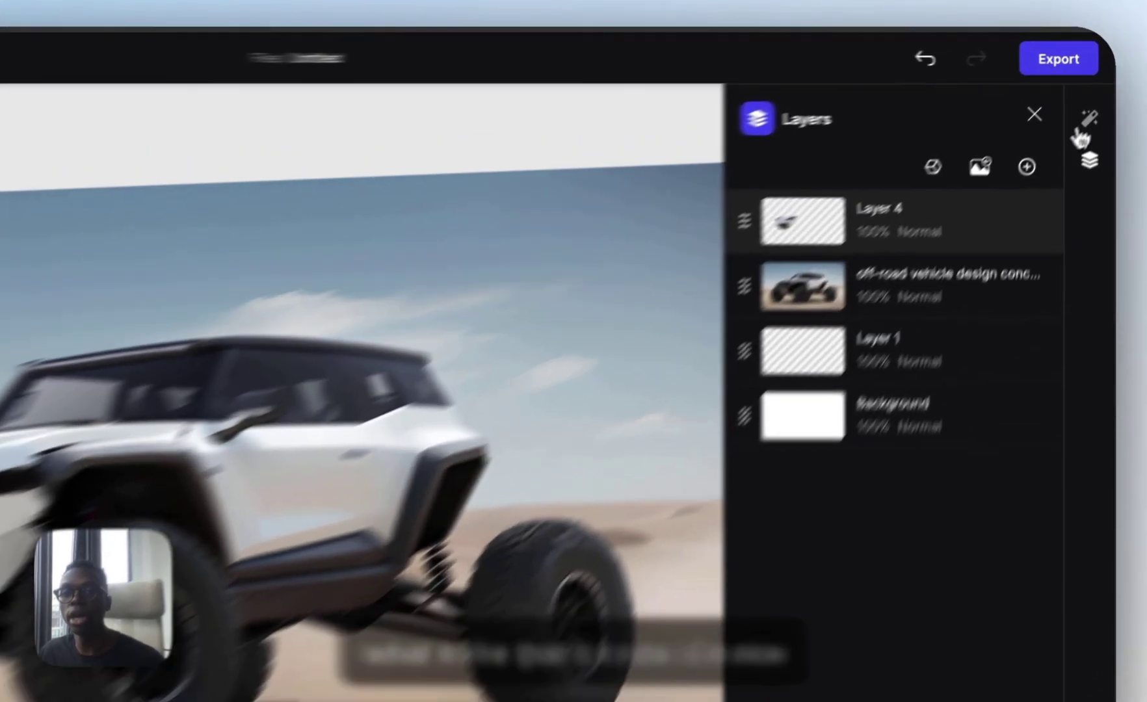
# - Generate four variations of the painted vehicle in Refine mode with 40% drawing influence
pyautogui.click(1099, 93)
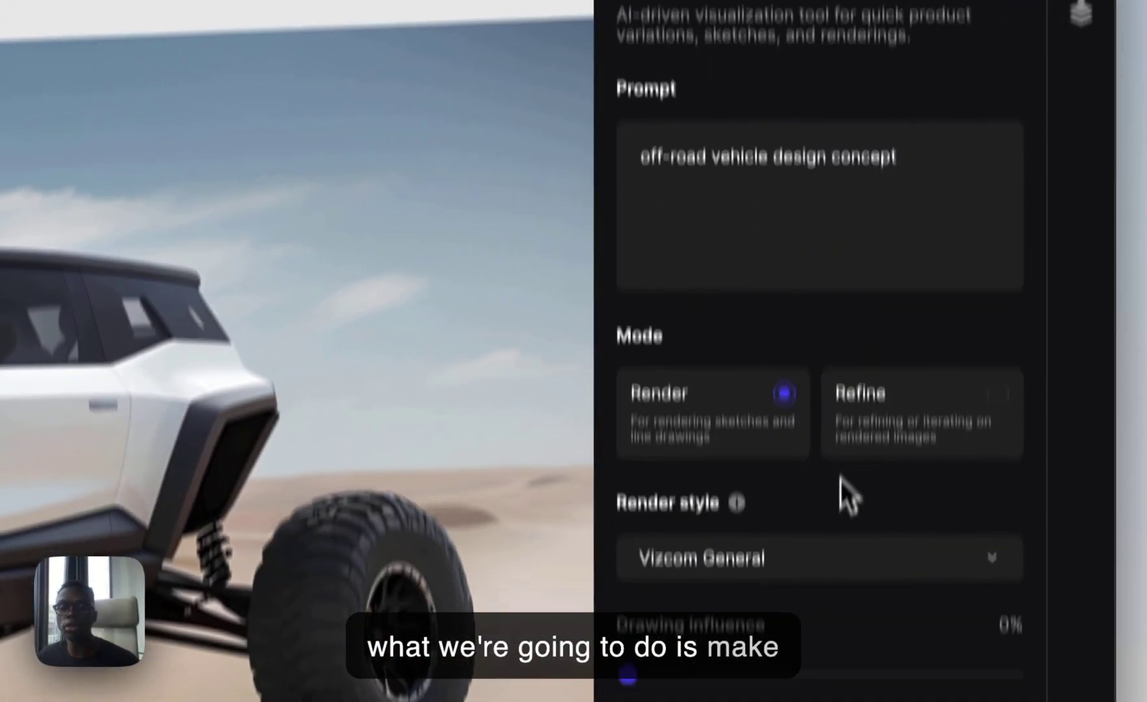
pyautogui.click(904, 439)
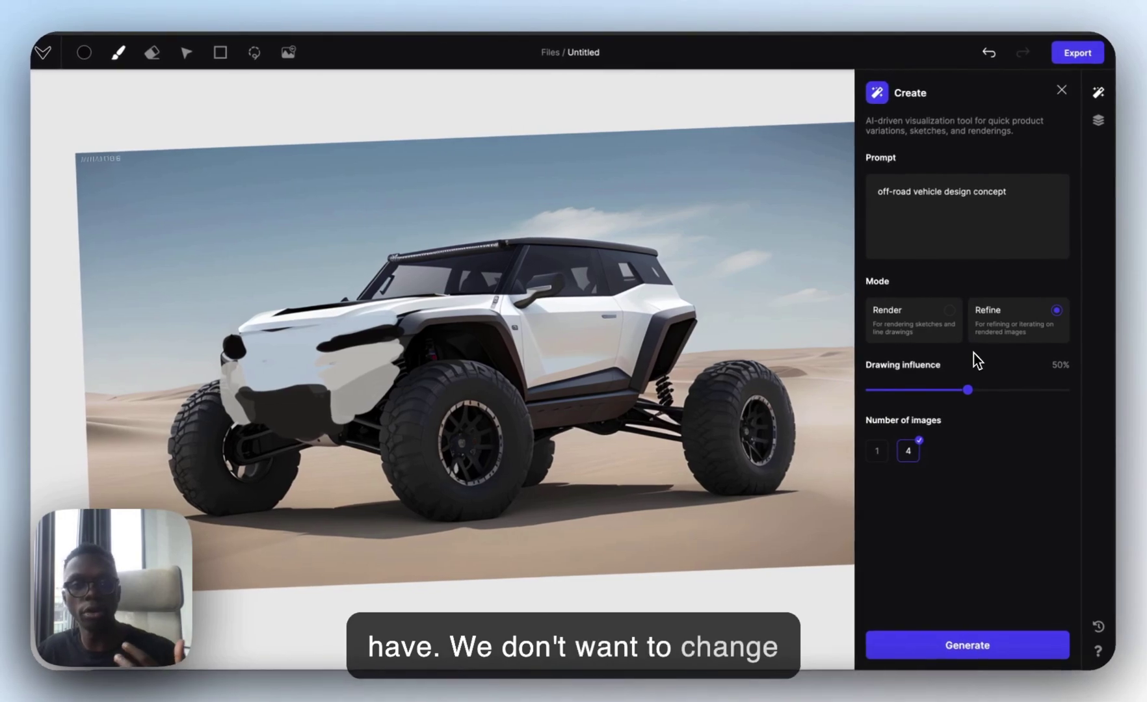
pyautogui.click(943, 391)
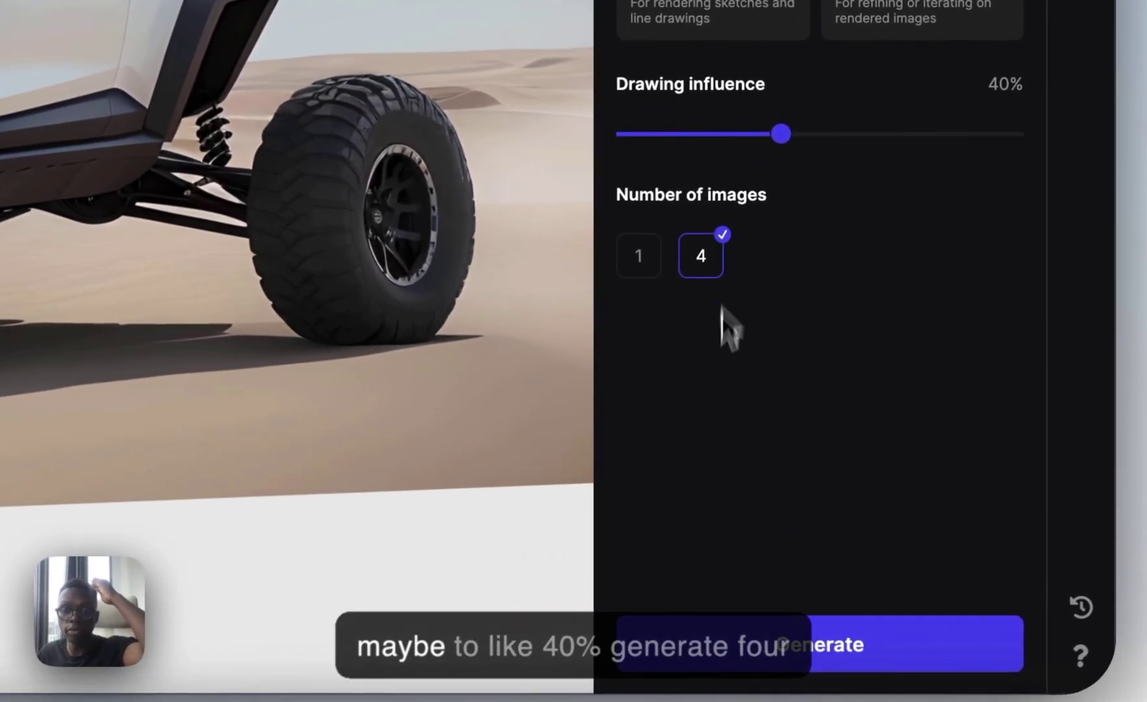
pyautogui.click(668, 653)
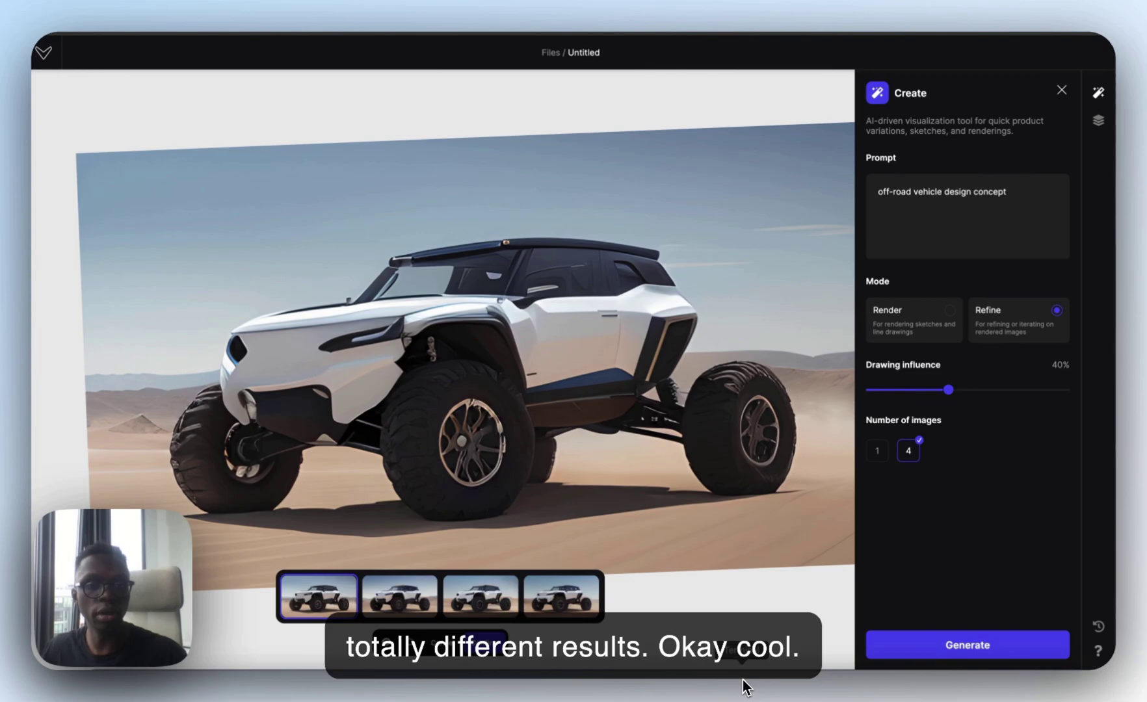
# - Compare the four refined vehicle variations and confirm the second one as the result
pyautogui.click(417, 608)
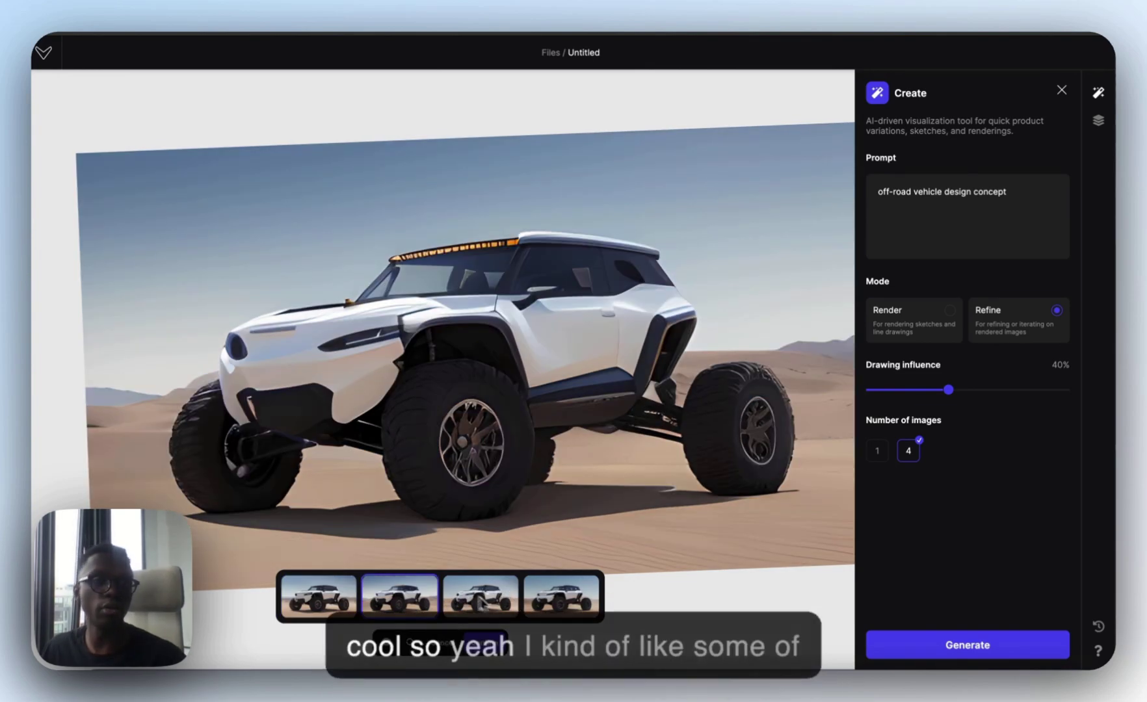
pyautogui.click(463, 582)
pyautogui.click(579, 608)
pyautogui.press('Left')
pyautogui.press('Left')
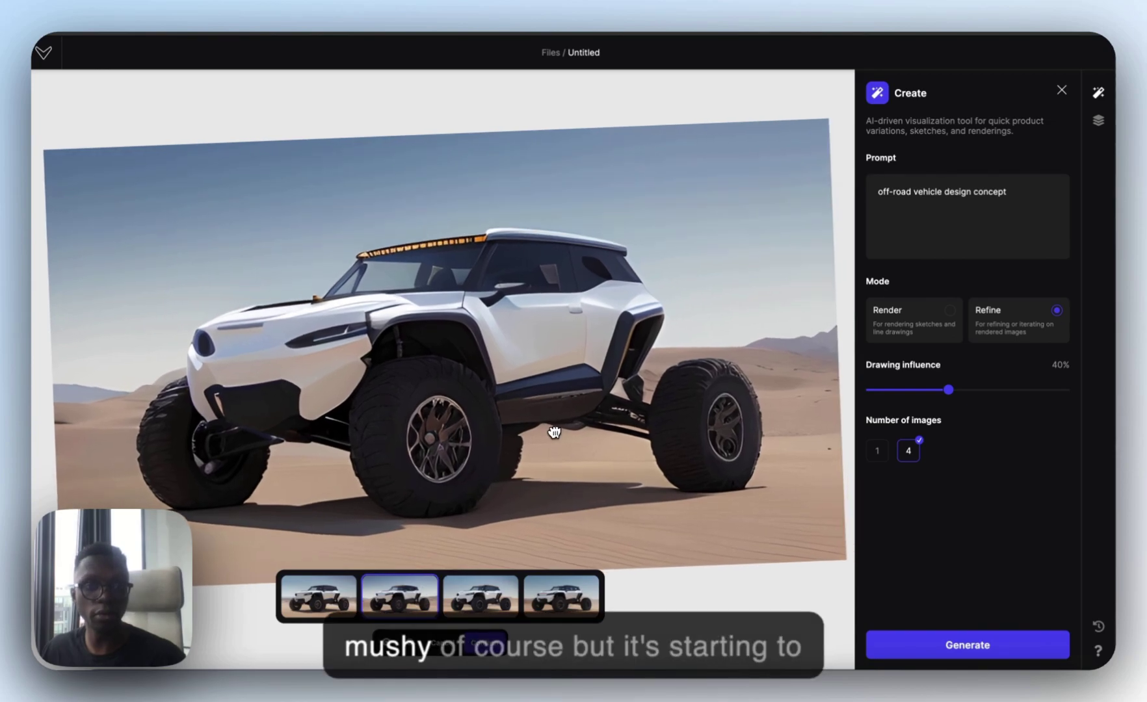
pyautogui.press('super+minus')
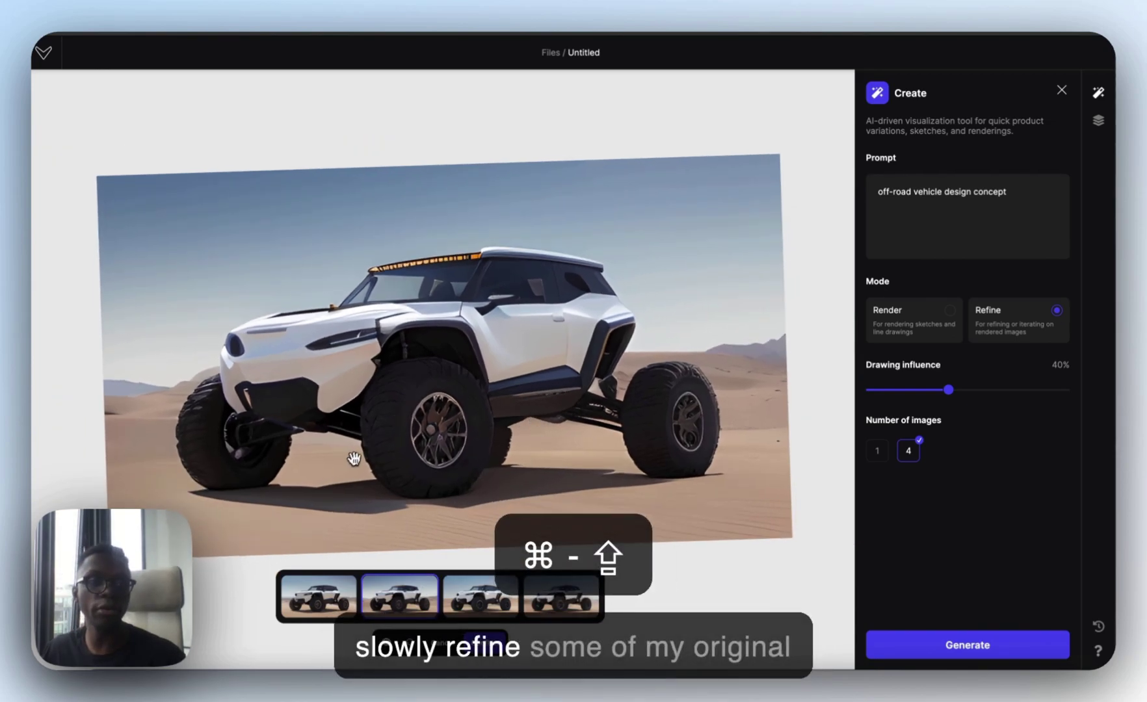
pyautogui.moveTo(351, 459); pyautogui.dragTo(384, 459)
pyautogui.click(346, 608)
pyautogui.click(398, 602)
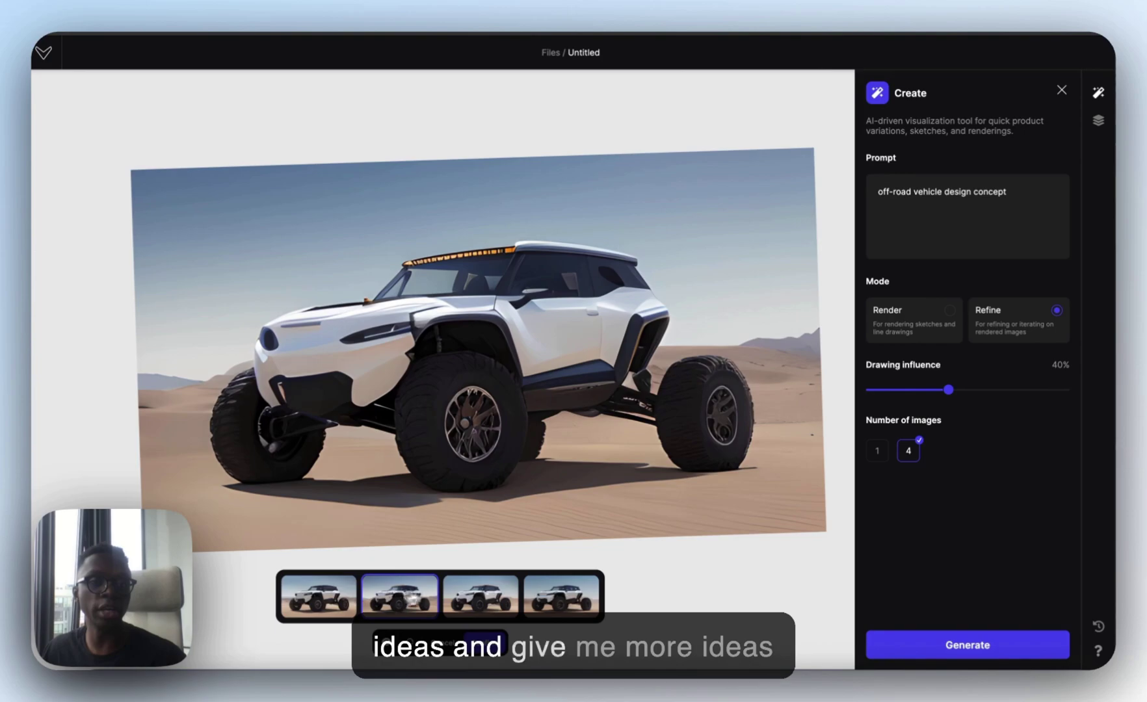
pyautogui.click(511, 593)
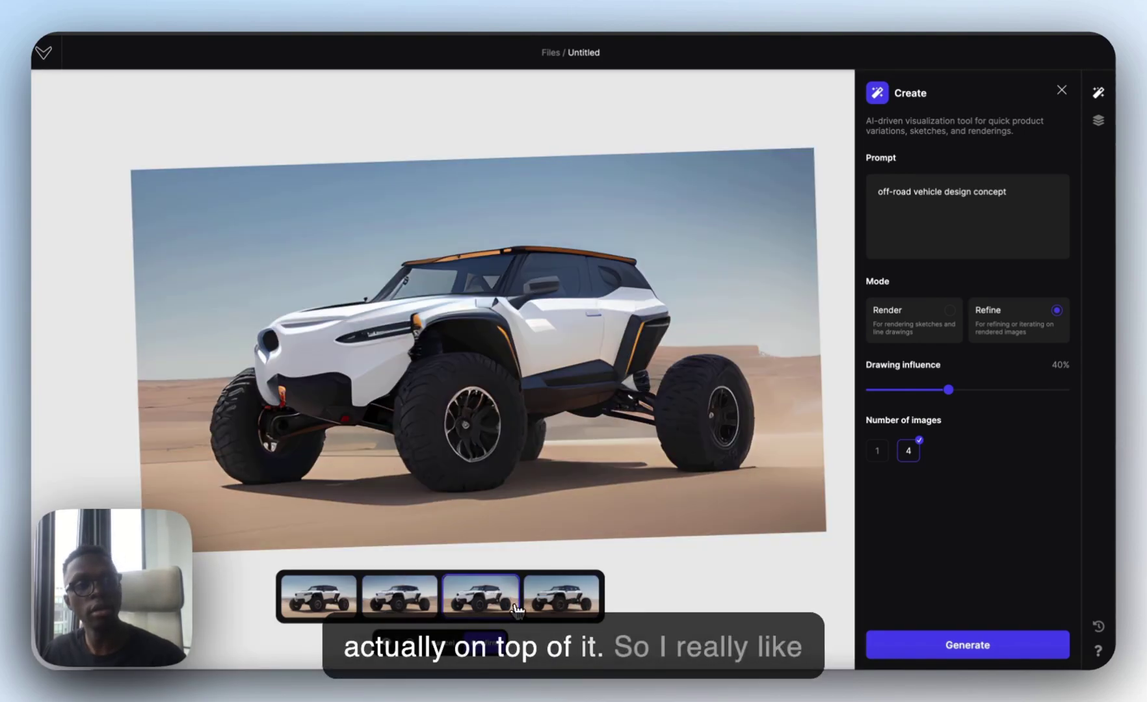
pyautogui.click(385, 598)
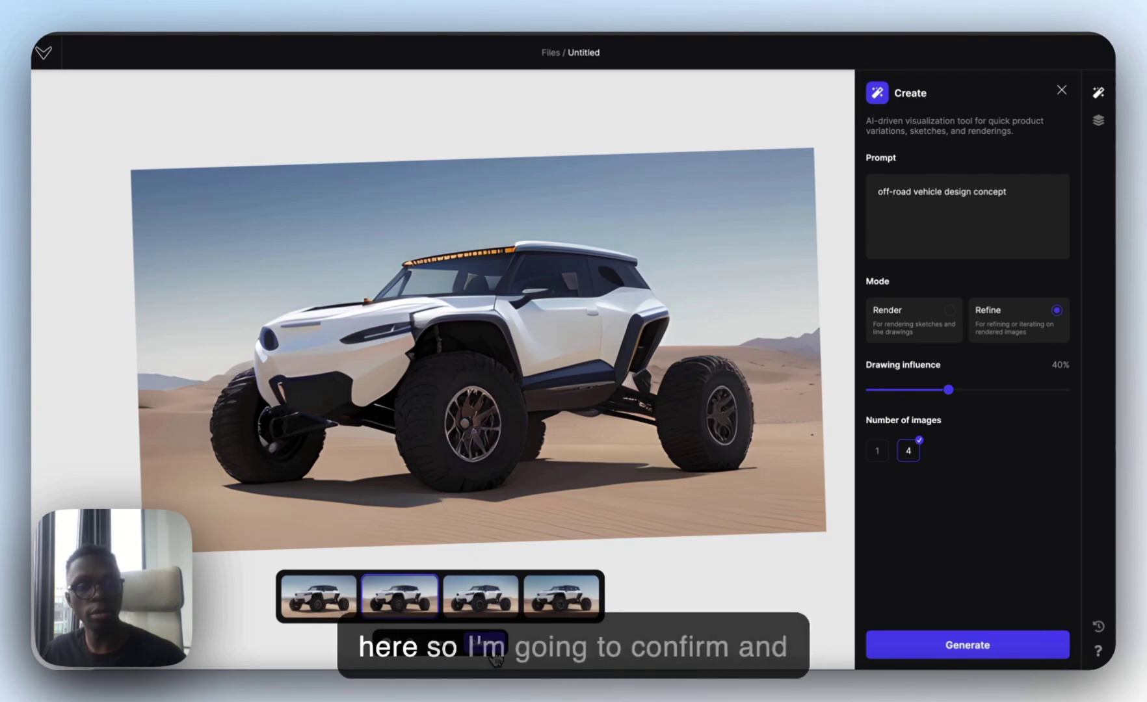
pyautogui.click(440, 643)
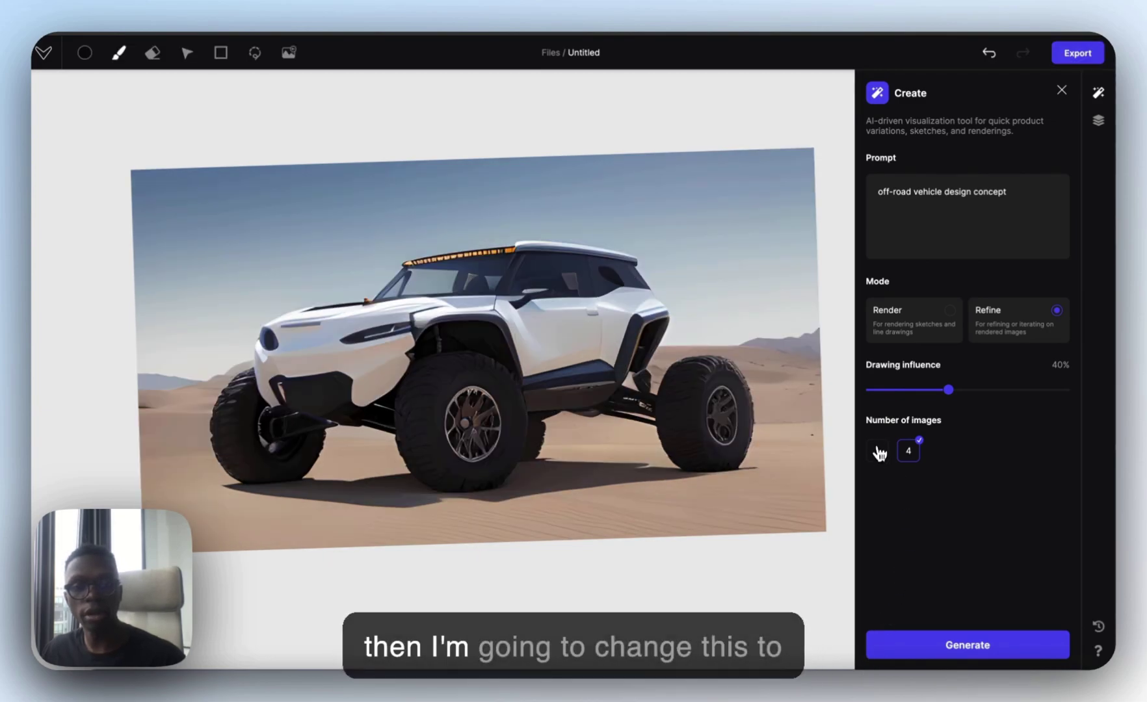
# - Refine the vehicle again as a single image with 60% drawing influence and confirm the result
pyautogui.click(969, 390)
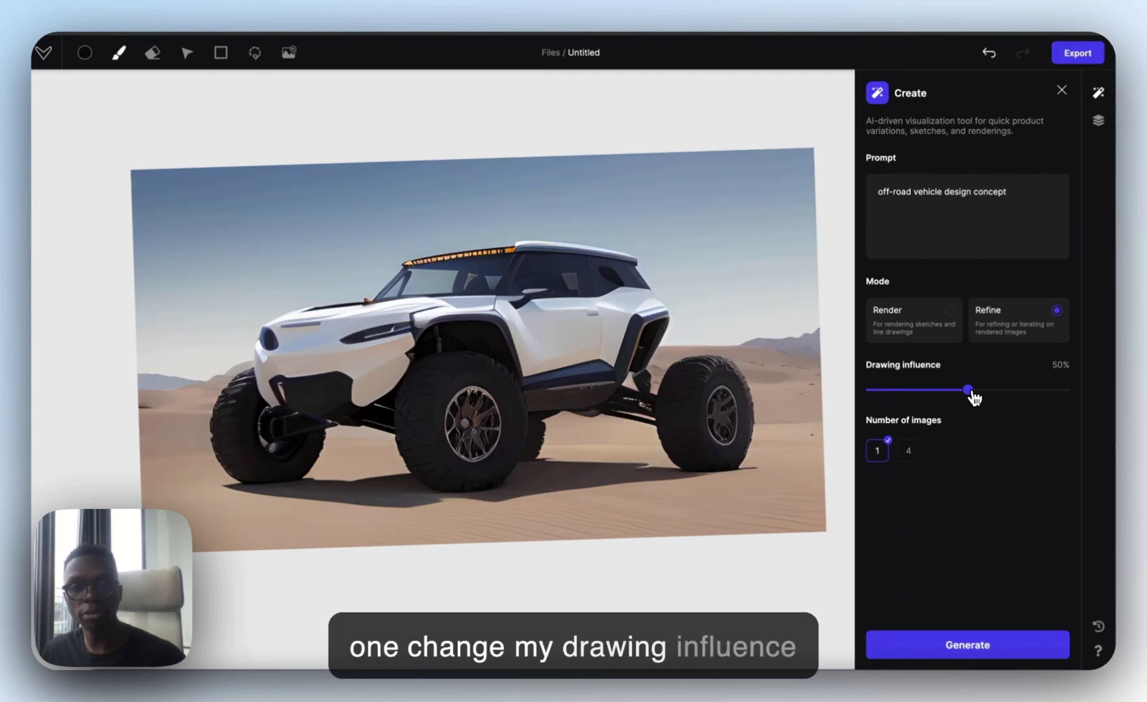
pyautogui.click(884, 647)
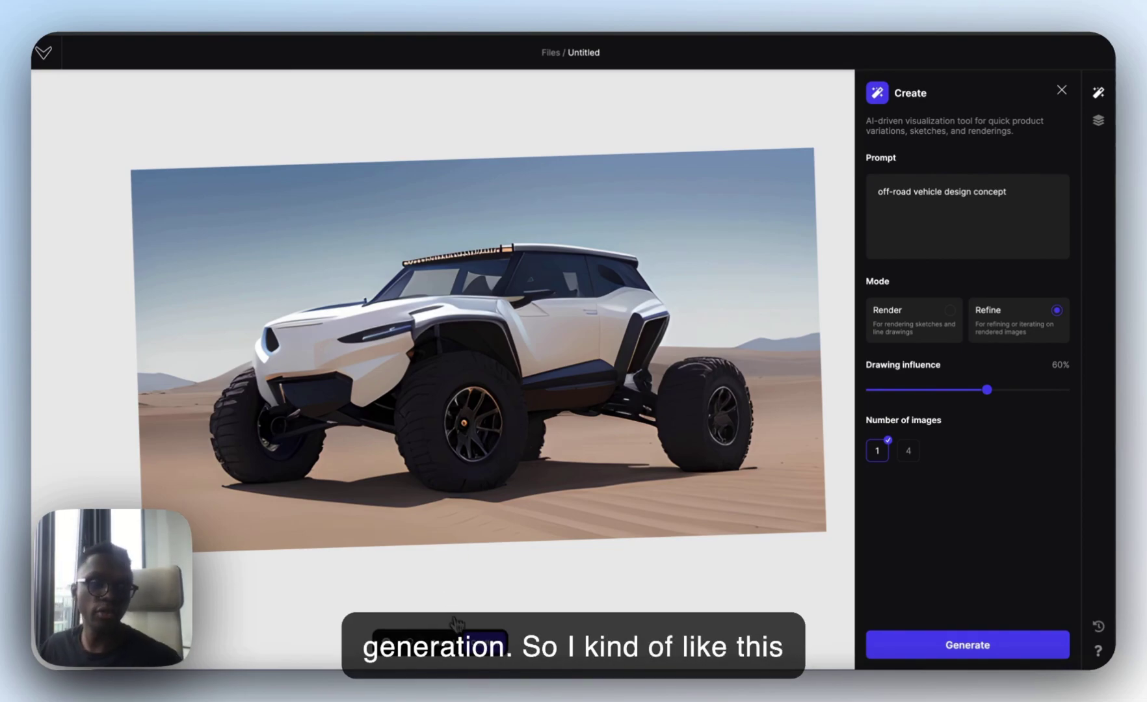
pyautogui.click(440, 642)
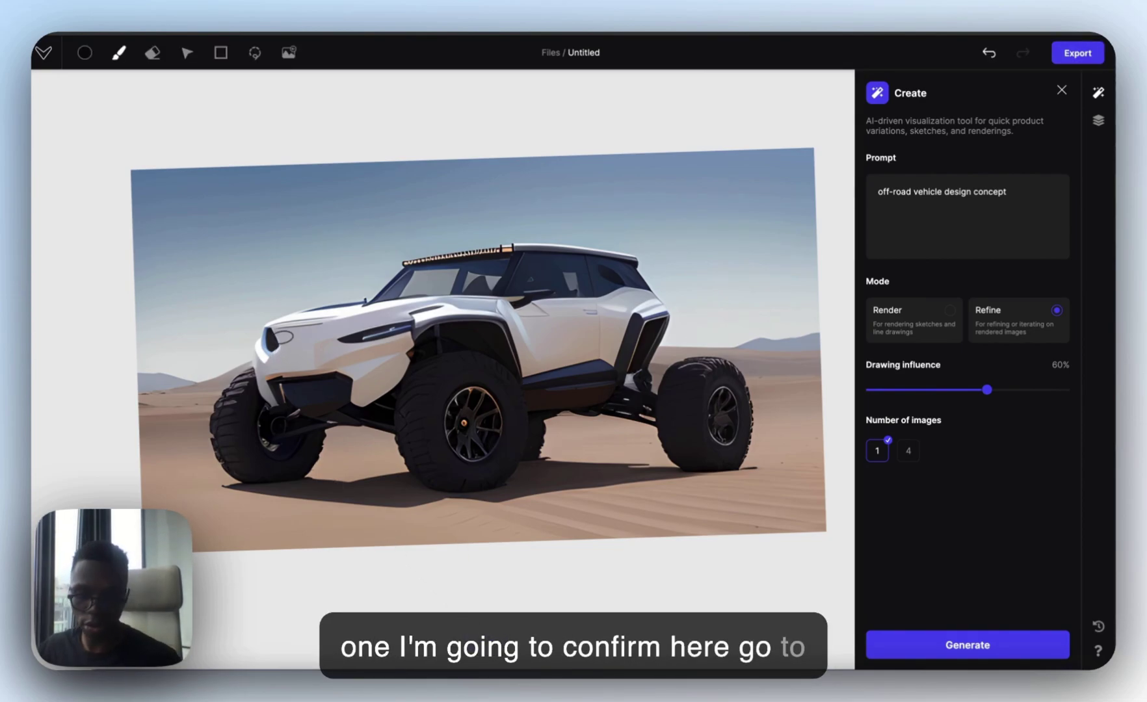
# - Touch up the dark headlight opening at the vehicle's far front corner with a brush stroke in the body colour
pyautogui.rightClick(293, 339)
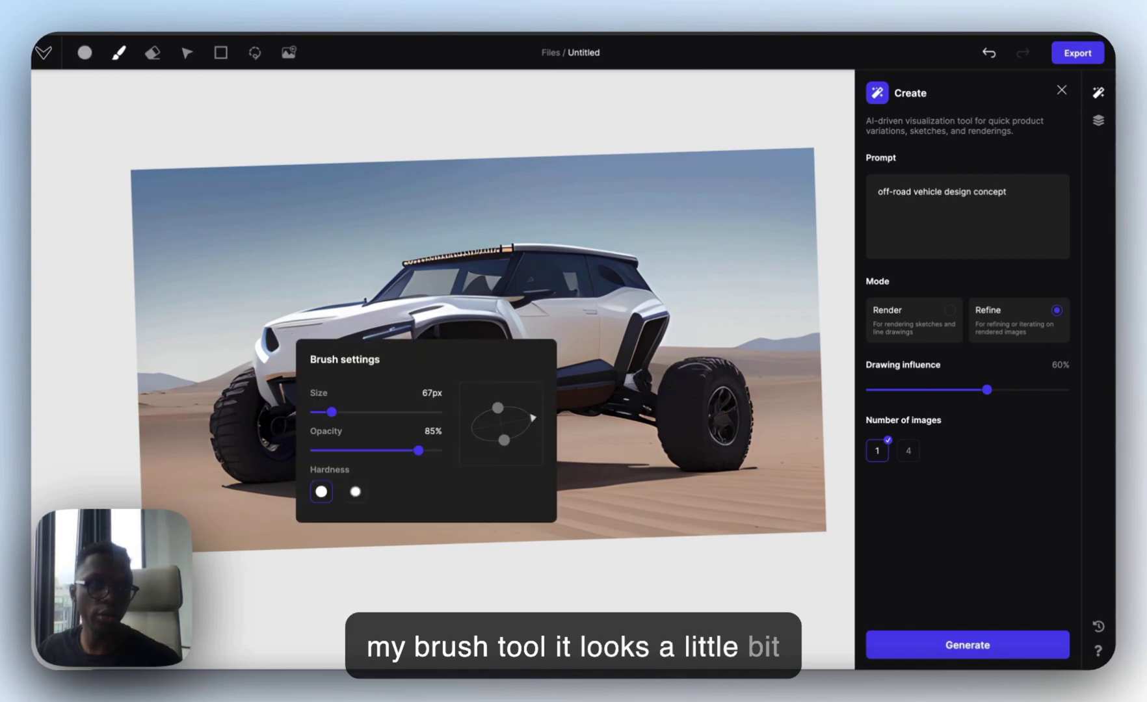
pyautogui.click(273, 333)
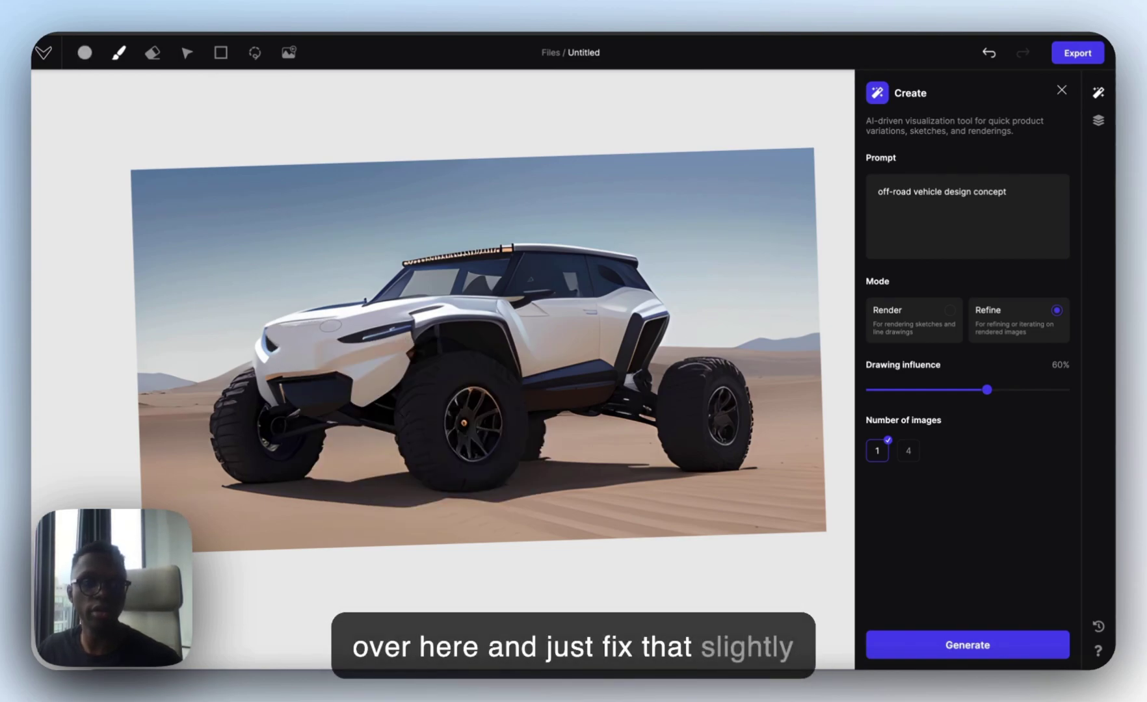
pyautogui.hscroll(2, 812, 322)
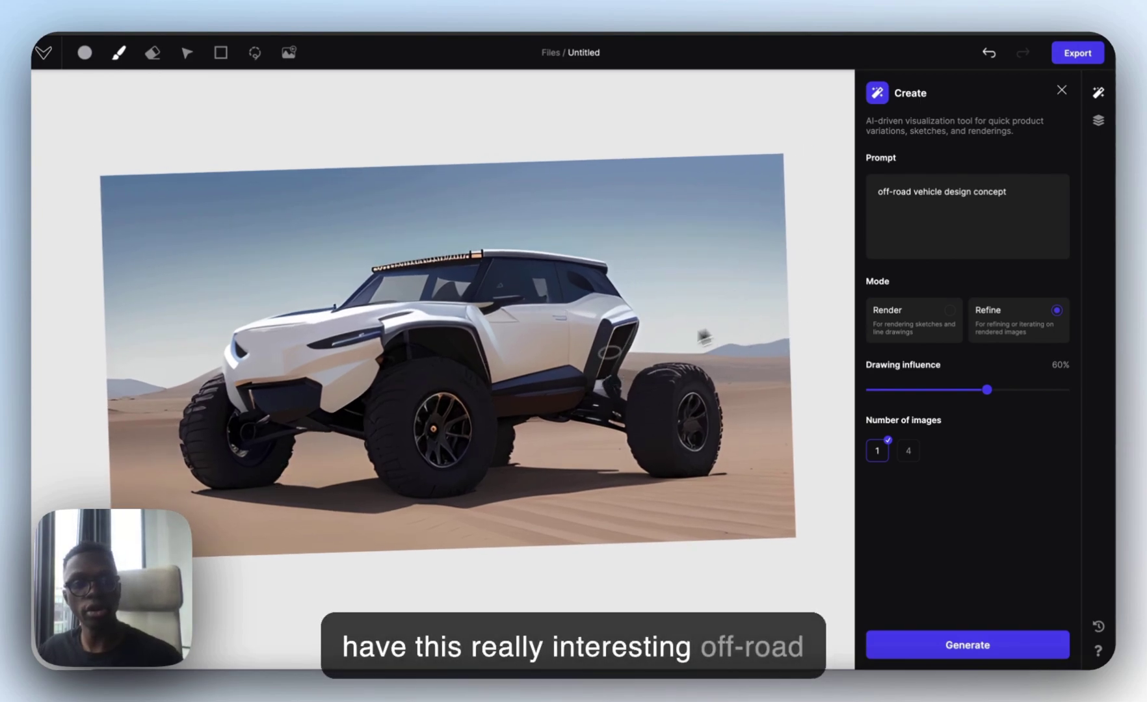
pyautogui.scroll(-3, 713, 334)
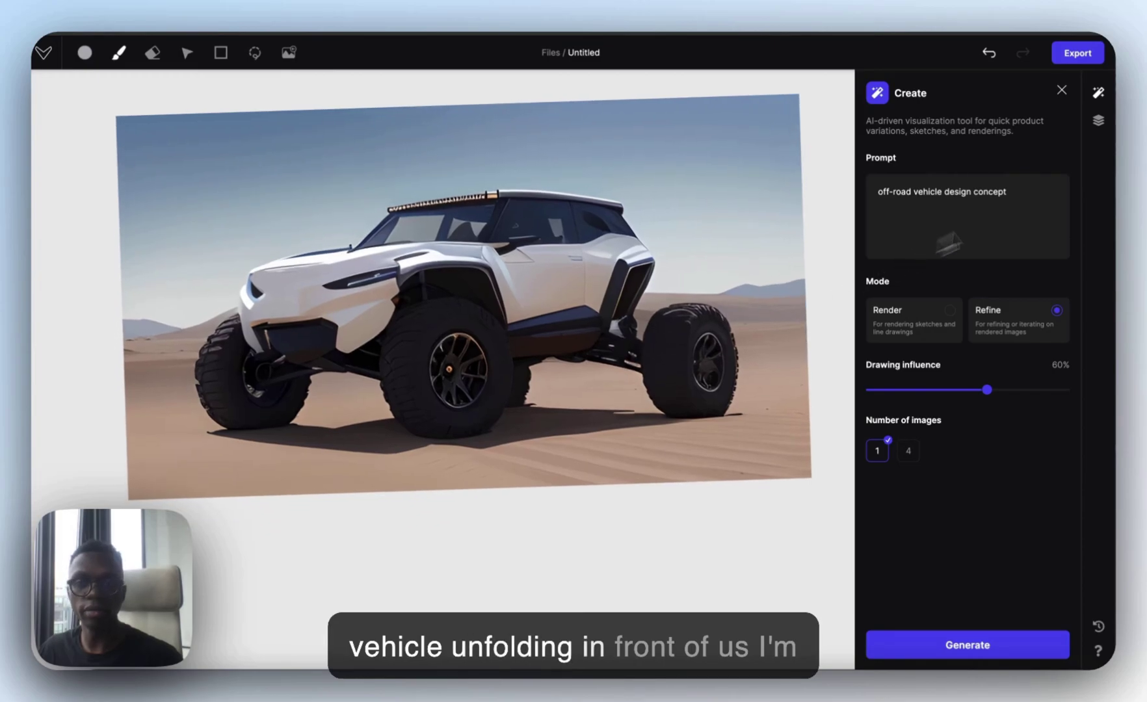
# - Switch the generation mode to Render and place the text cursor at the start of the prompt
pyautogui.click(925, 327)
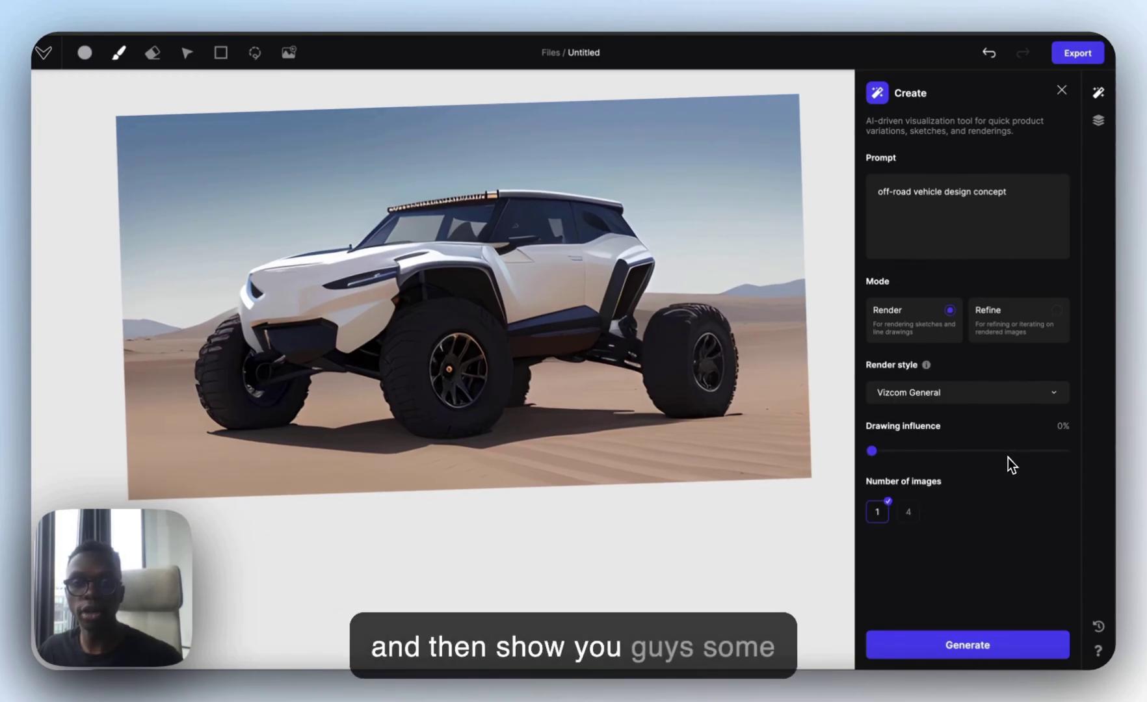
pyautogui.scroll(2, 784, 318)
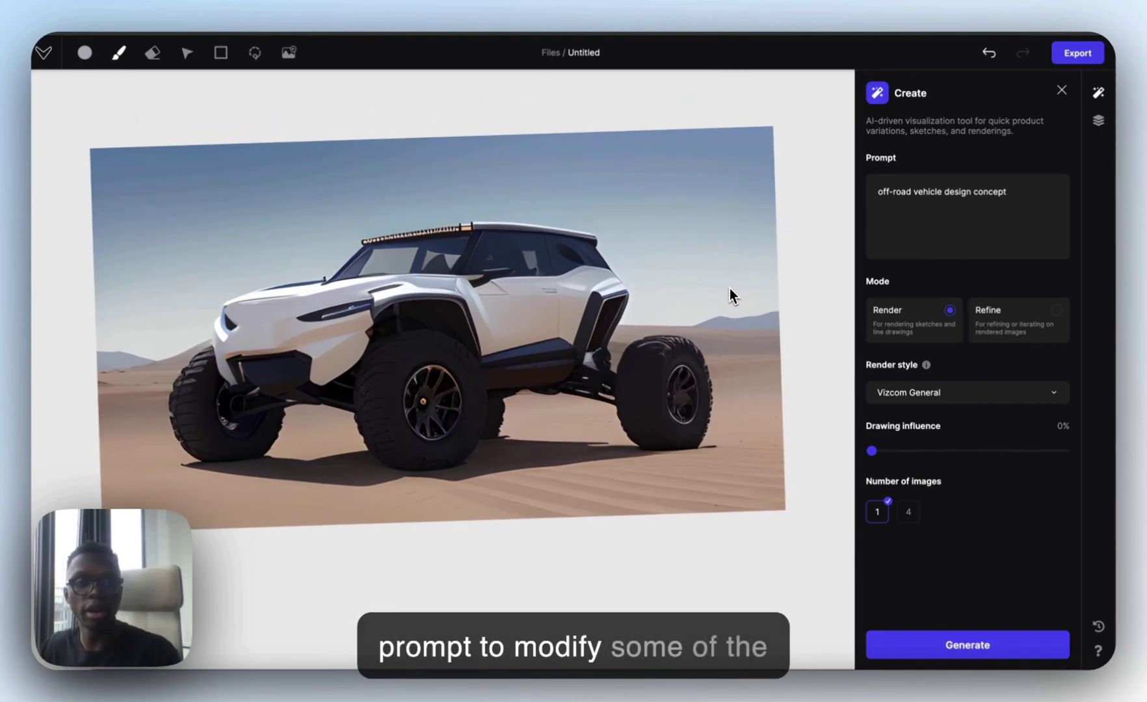
pyautogui.click(1011, 200)
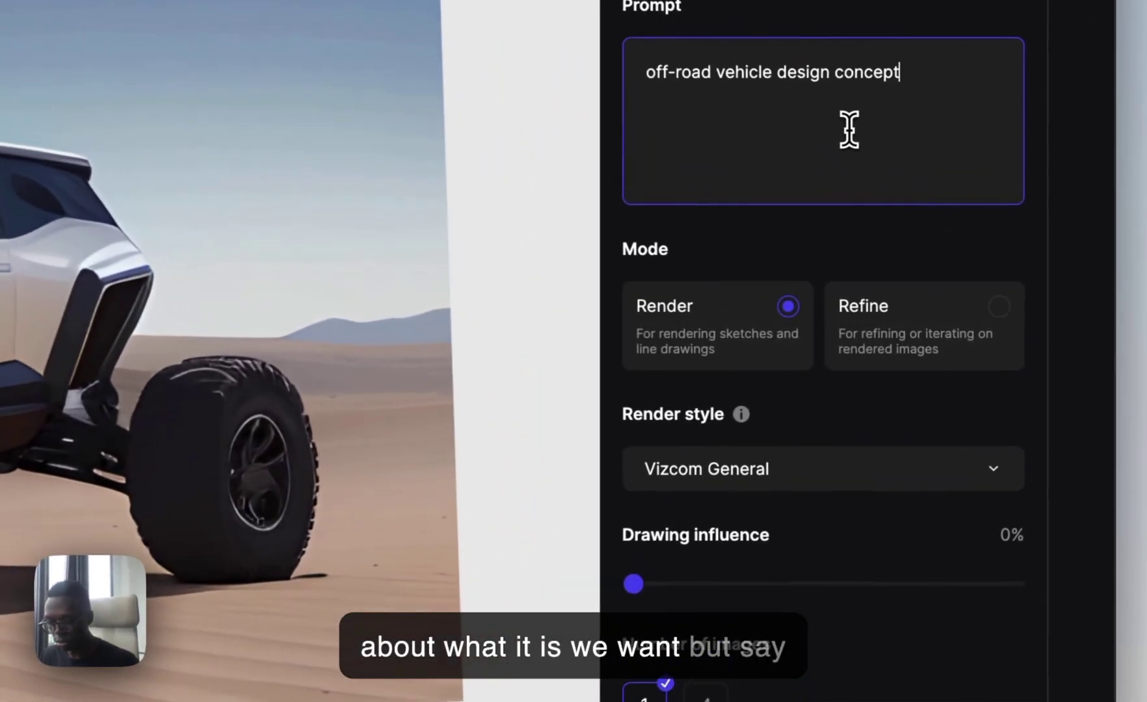
pyautogui.press('super+Left')
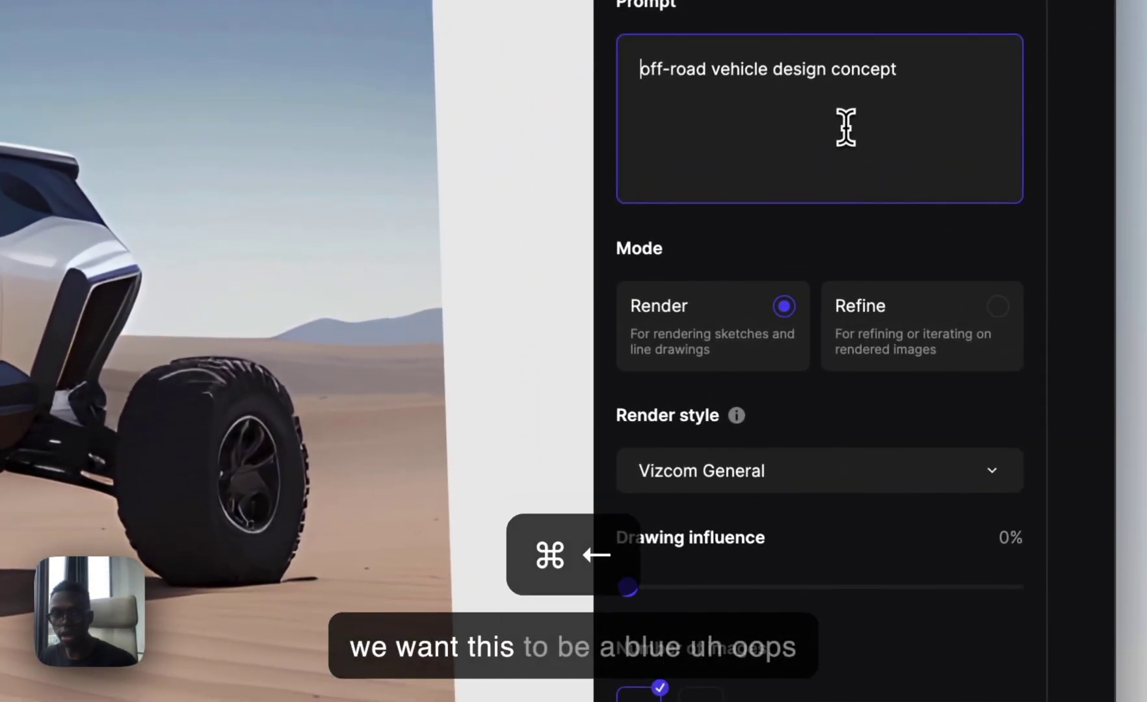
pyautogui.write('BLUE')
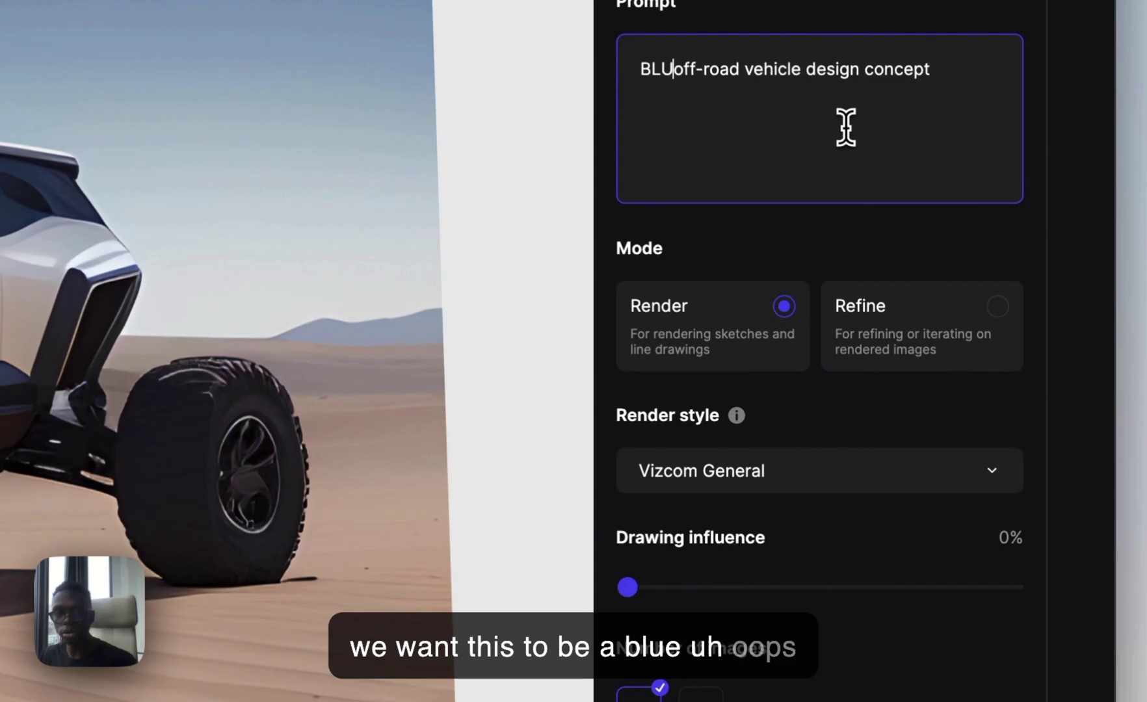
pyautogui.press('BackSpace')
pyautogui.press('BackSpace')
pyautogui.press('BackSpace')
pyautogui.press('BackSpace')
pyautogui.press('BackSpace')
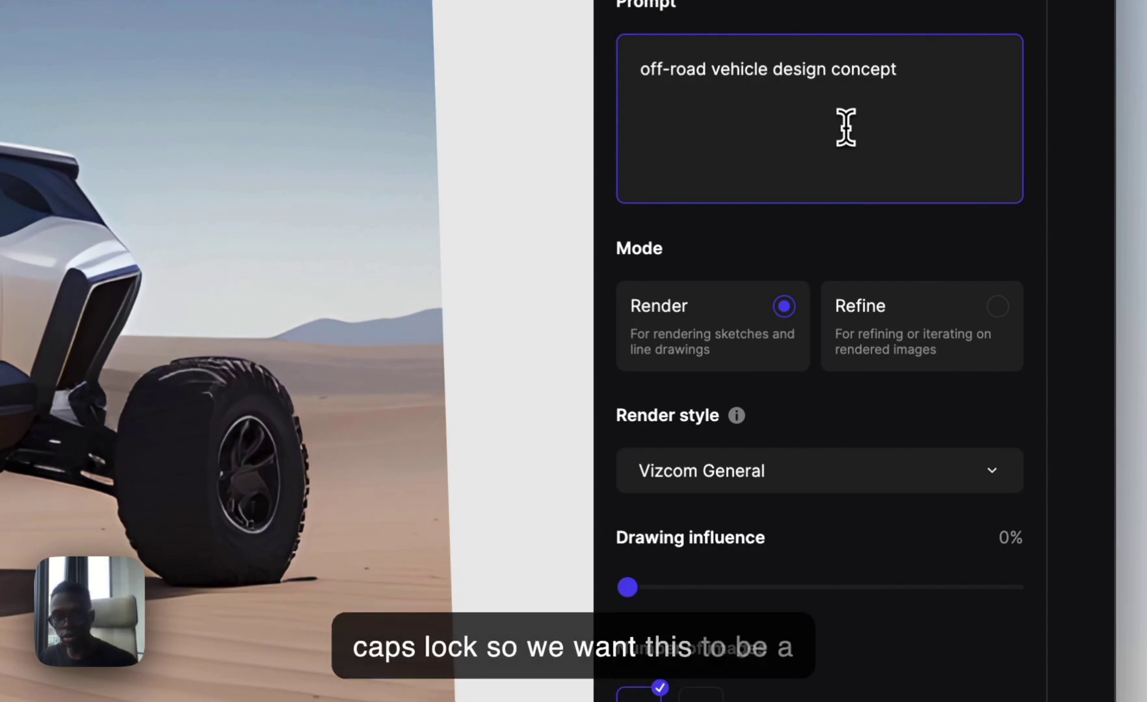
# - Extend the prompt to read "blue off-road vehicle design concept, in the snow"
pyautogui.write('blue')
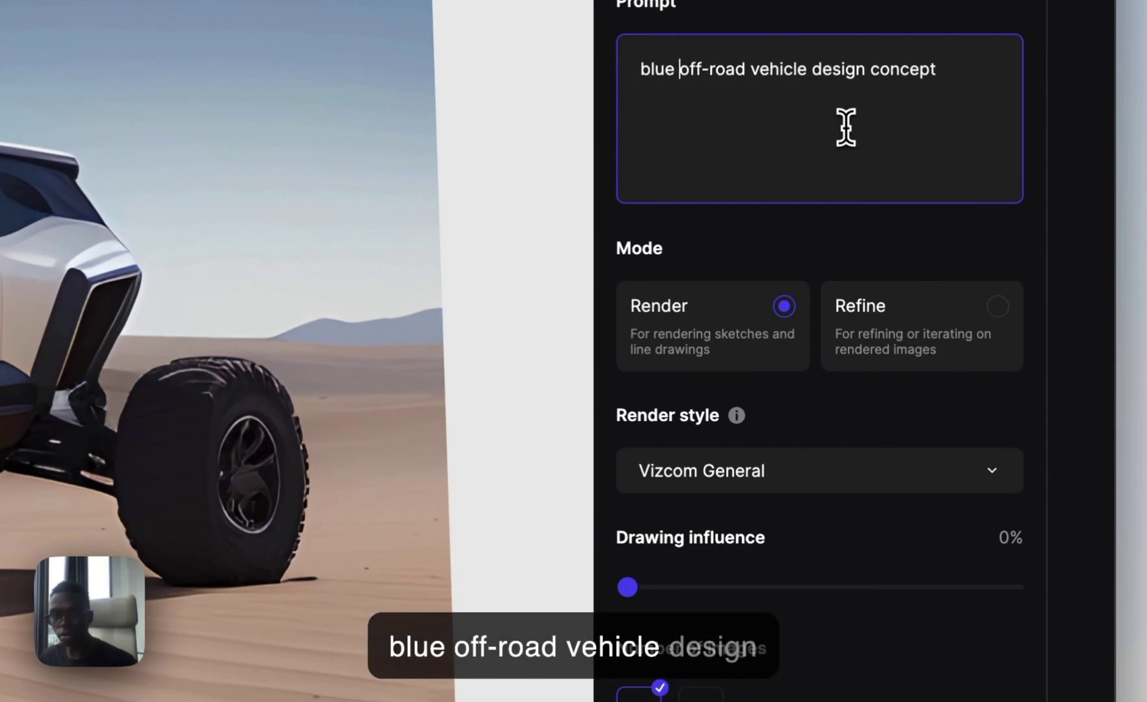
pyautogui.press('super+Right')
pyautogui.write(', in the')
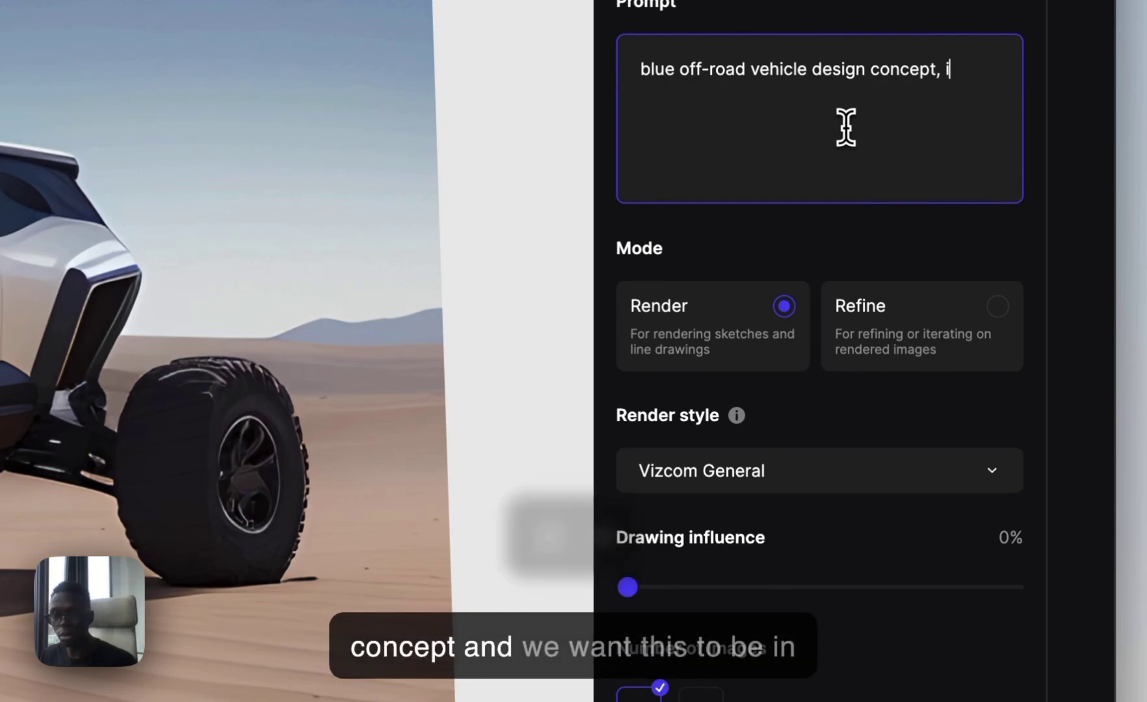
pyautogui.write(' snow')
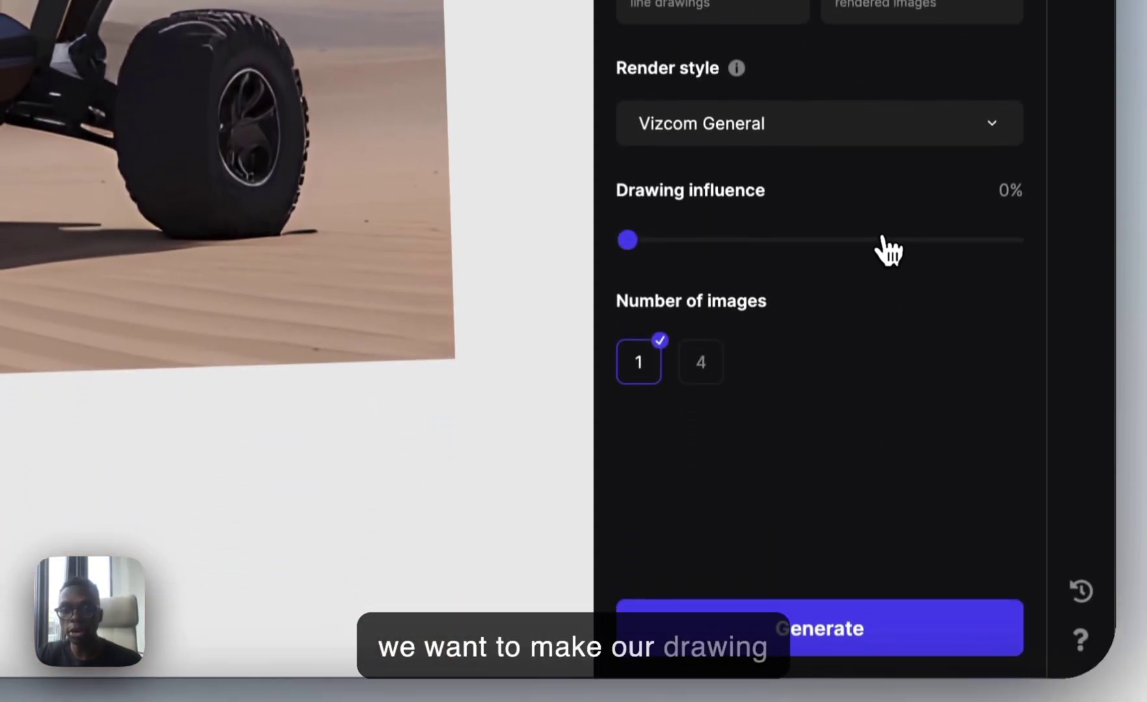
# - Generate four images from the new prompt in the Vizcom General style with 90% drawing influence
pyautogui.moveTo(892, 587); pyautogui.dragTo(937, 587)
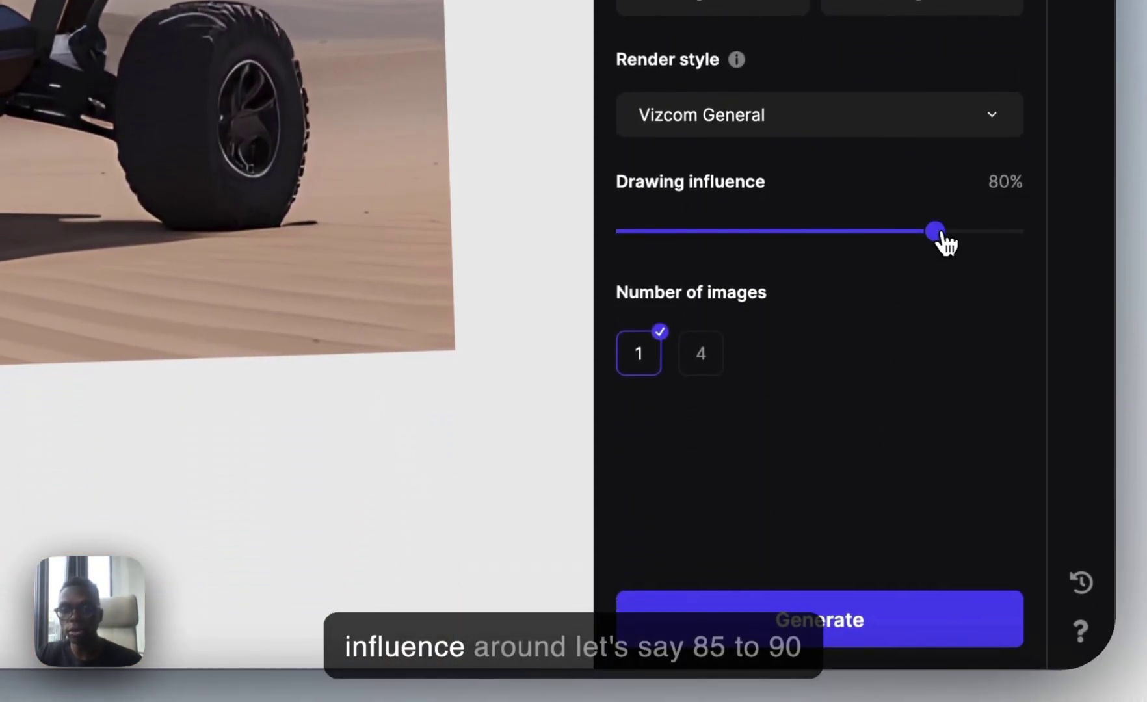
pyautogui.moveTo(941, 244); pyautogui.dragTo(979, 246)
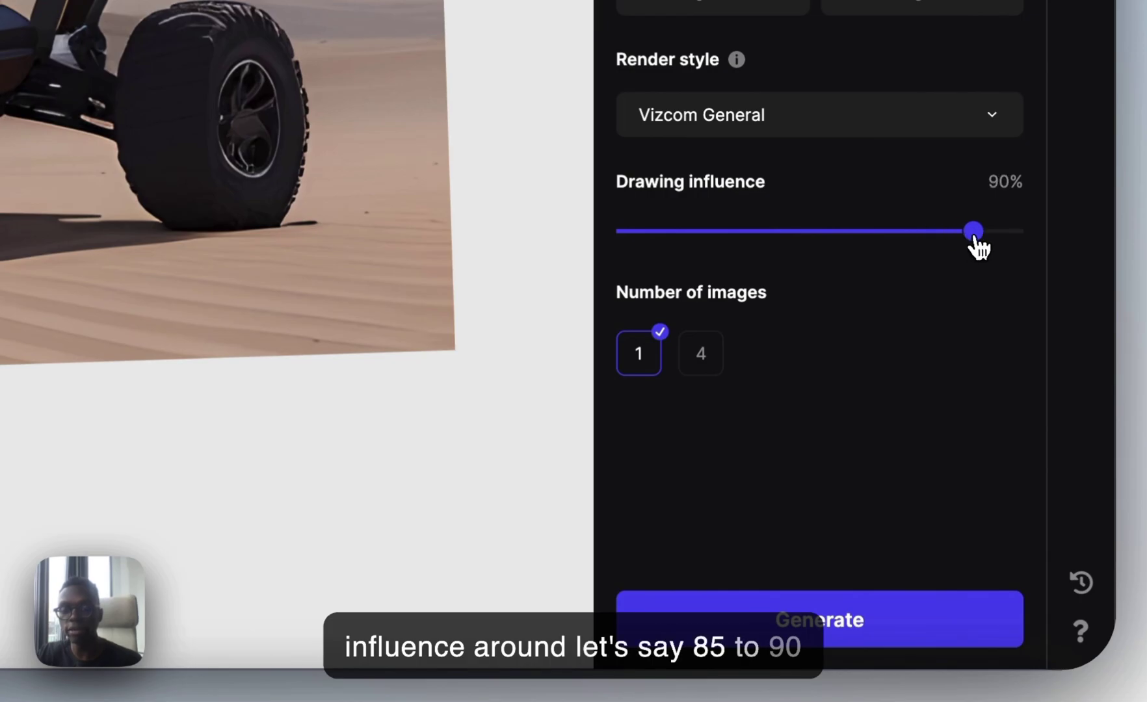
pyautogui.click(706, 353)
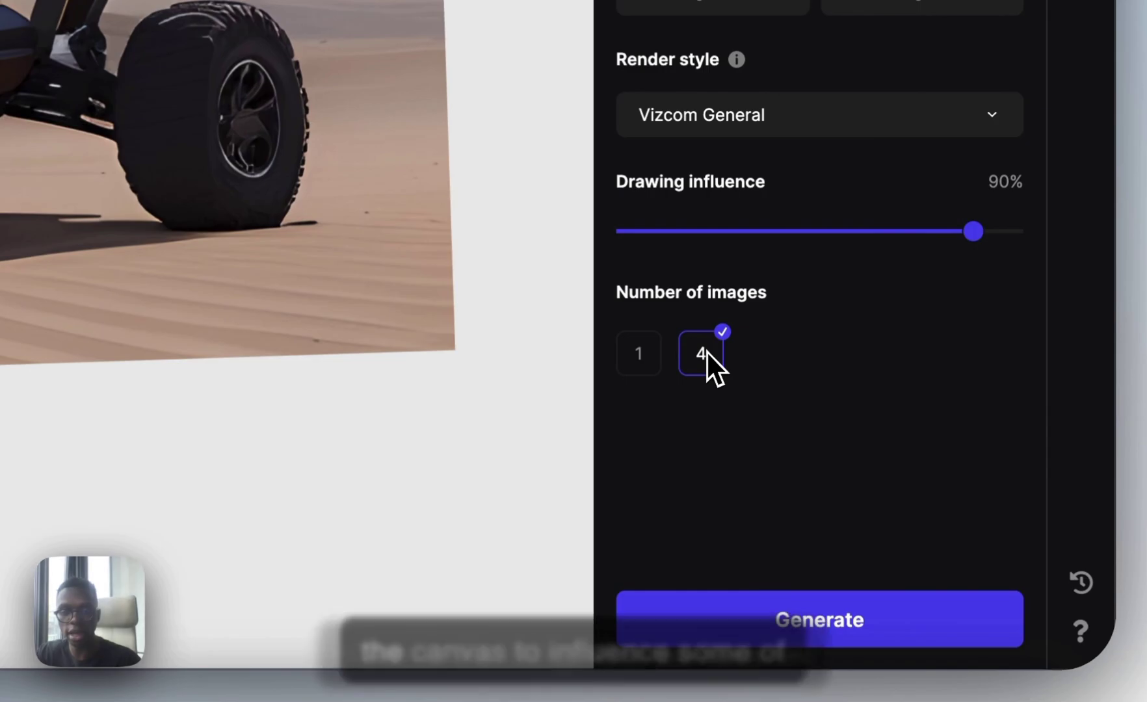
pyautogui.click(690, 625)
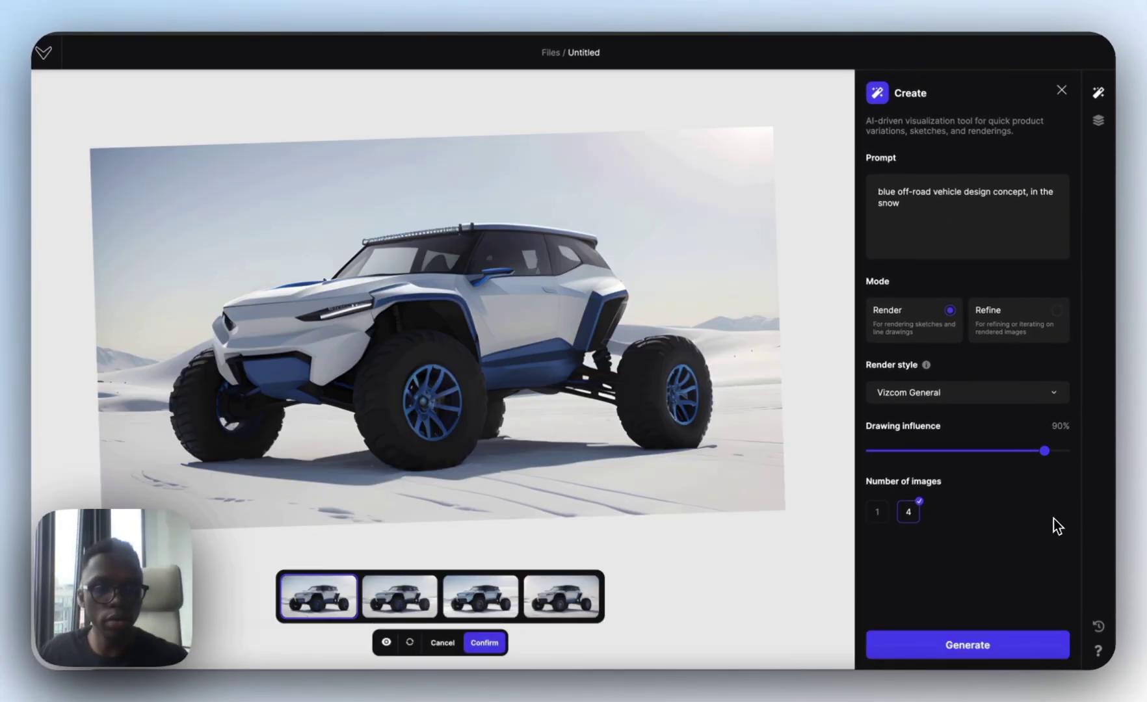
# - Compare the generated snow scene variations and select the third one, with the light blue body
pyautogui.click(487, 610)
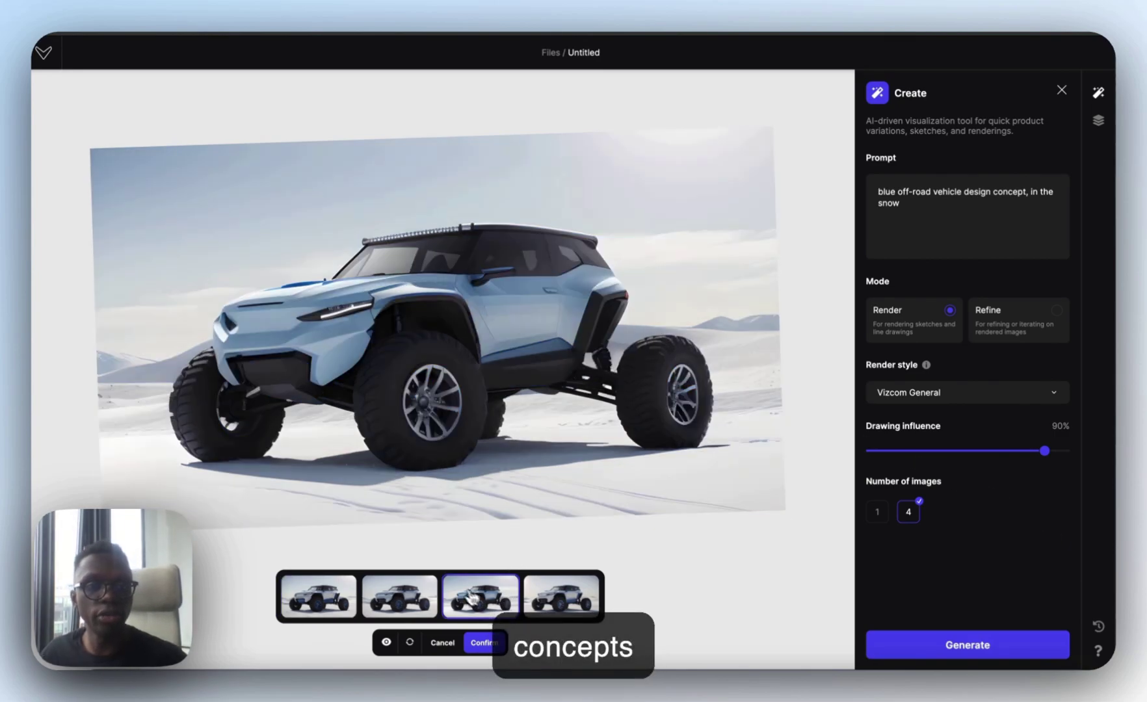
pyautogui.click(394, 606)
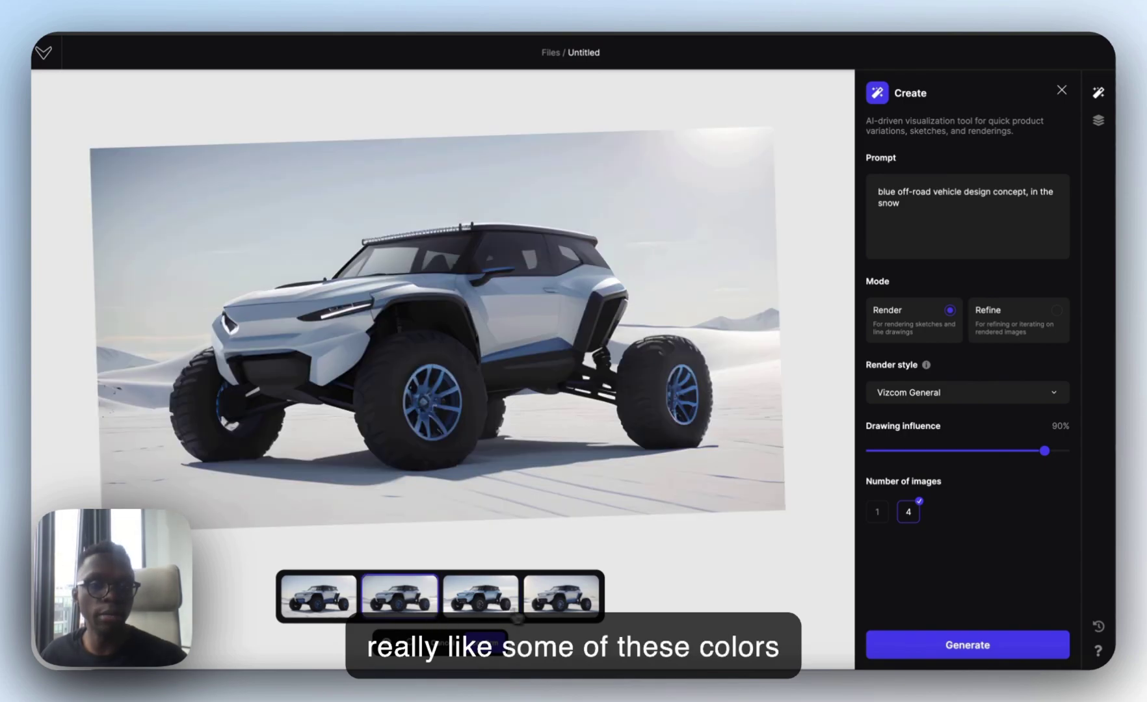
pyautogui.click(569, 606)
pyautogui.click(499, 608)
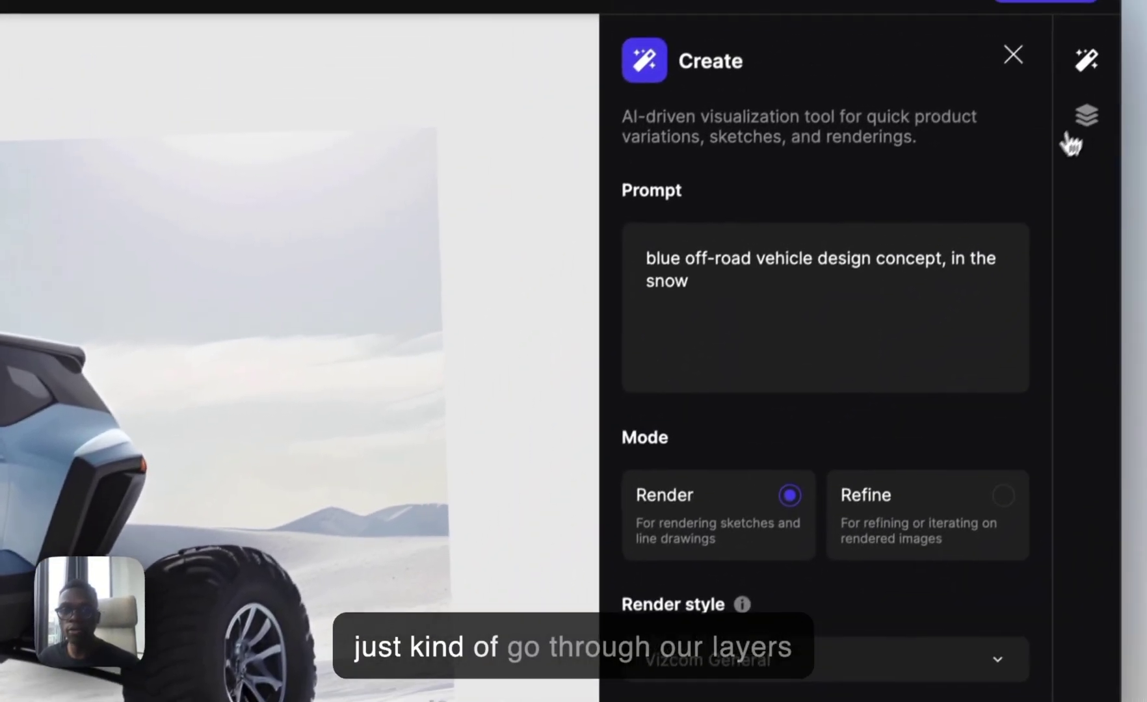
# - Hide the image layers one after another, from the blue snow render down through Layer 4 to the original vehicle image
pyautogui.click(1085, 127)
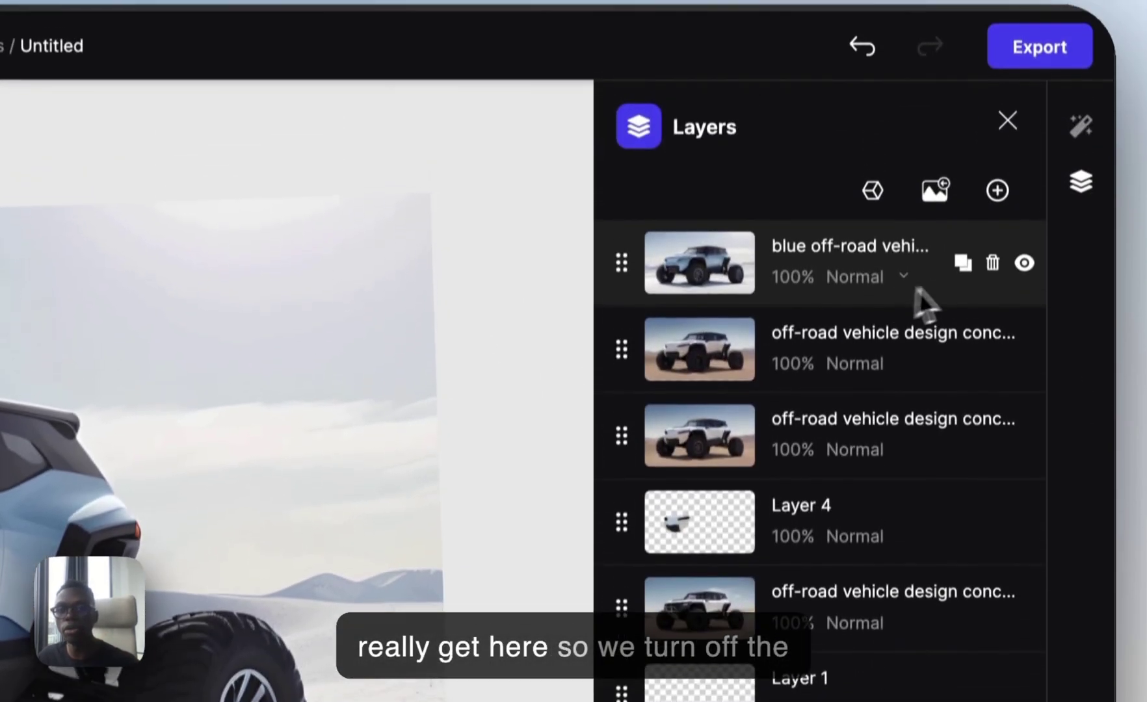
pyautogui.click(1027, 7)
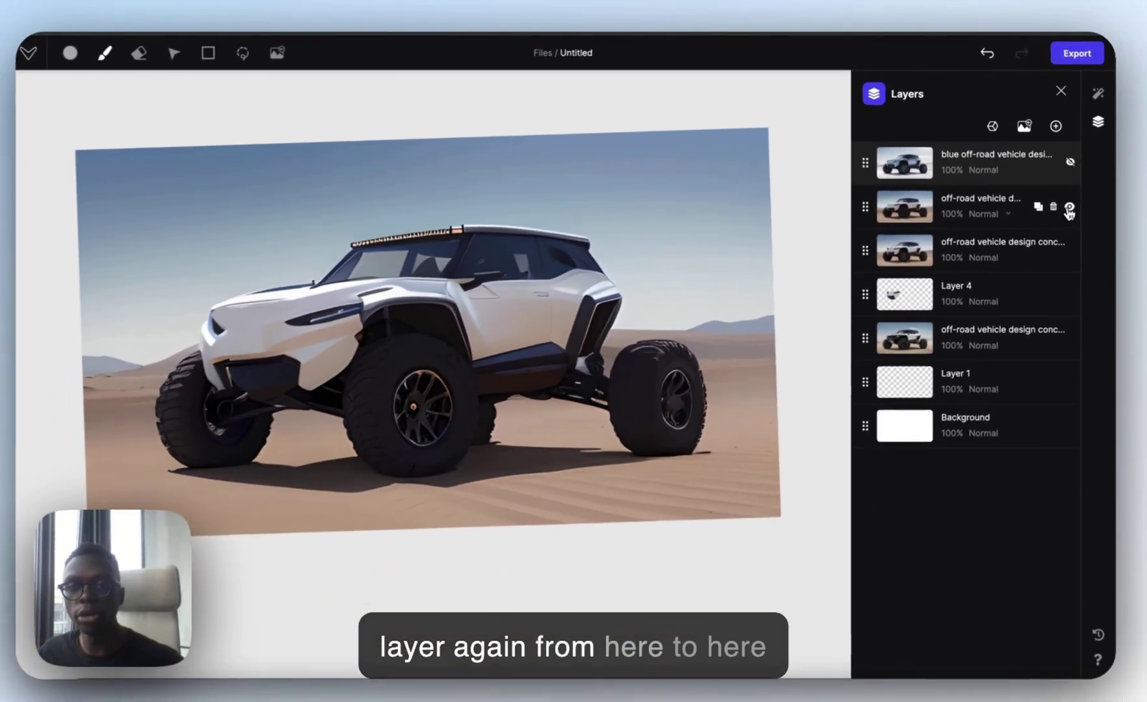
pyautogui.click(1027, 375)
pyautogui.click(1027, 462)
pyautogui.click(1072, 291)
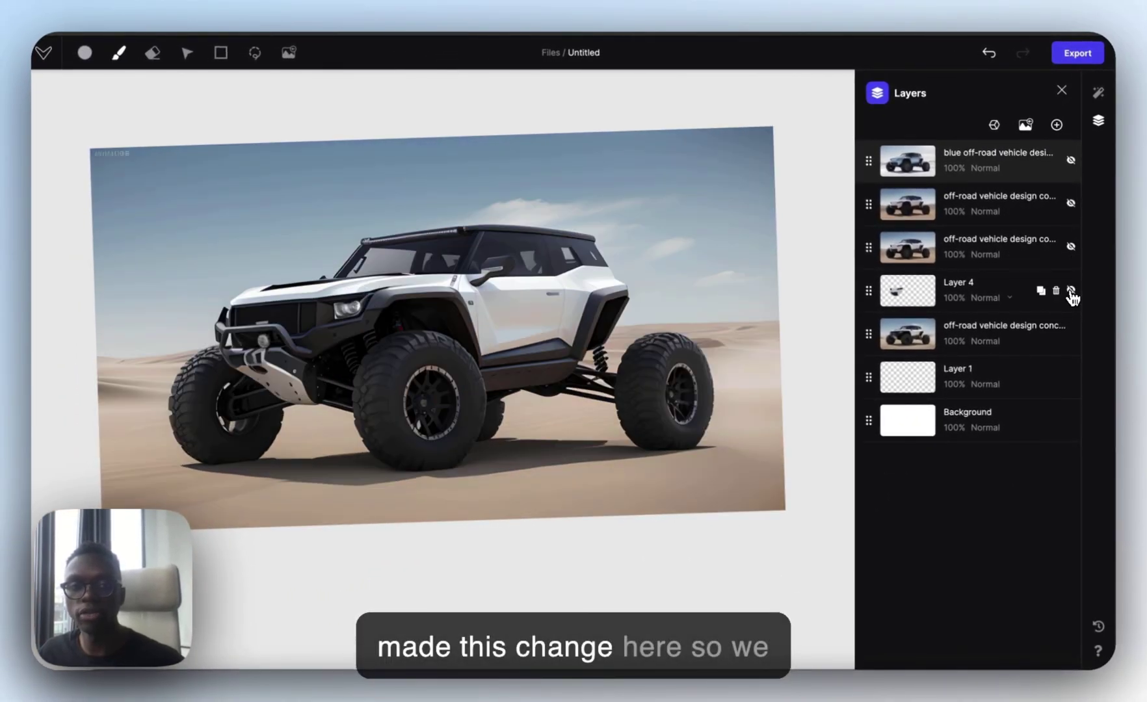
pyautogui.click(1071, 335)
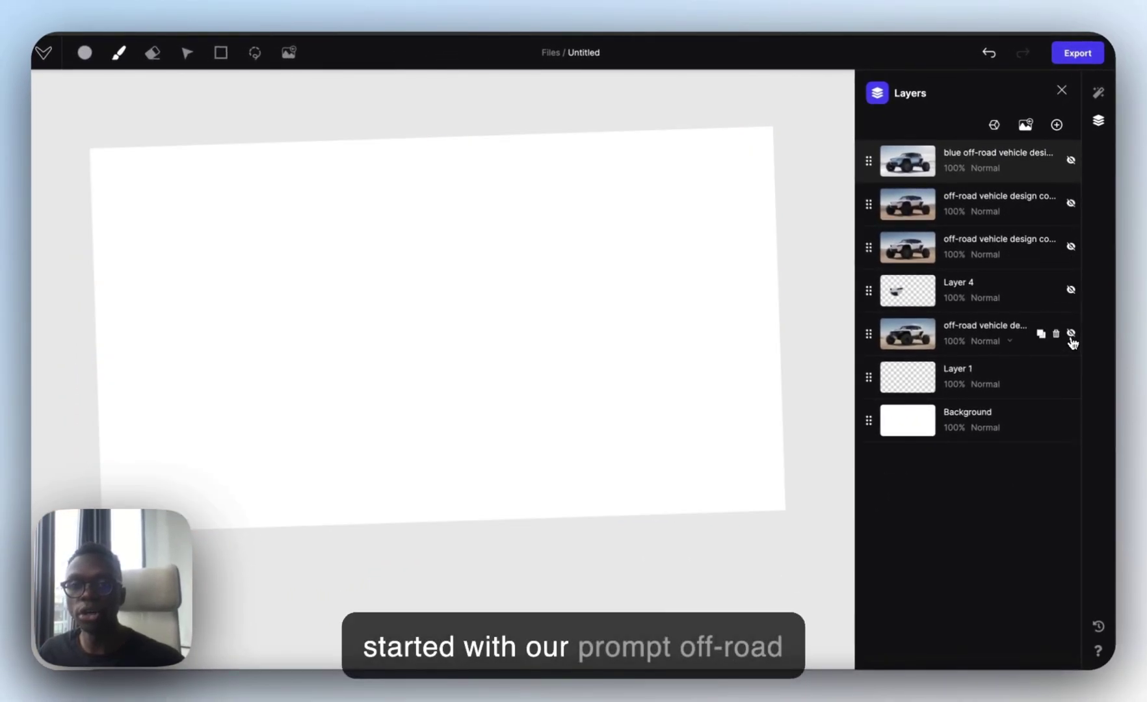
# - Show the layers again from the original vehicle image up to the blue snow render, comparing the two refined versions on the way
pyautogui.click(1071, 335)
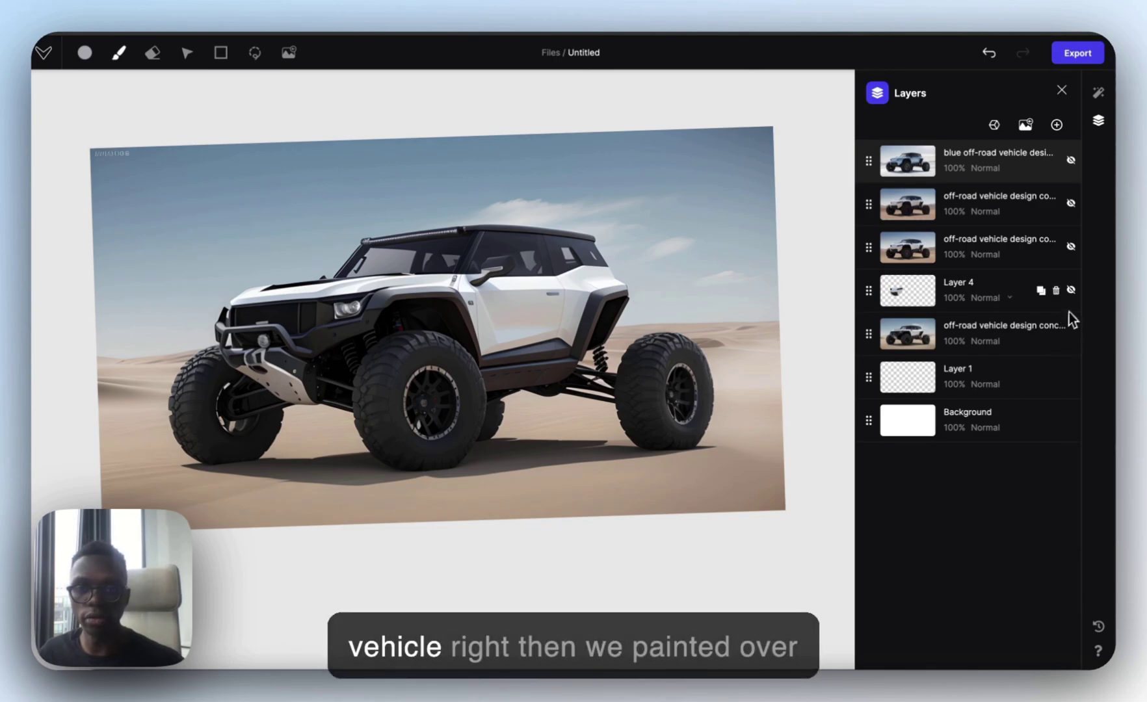
pyautogui.click(1071, 291)
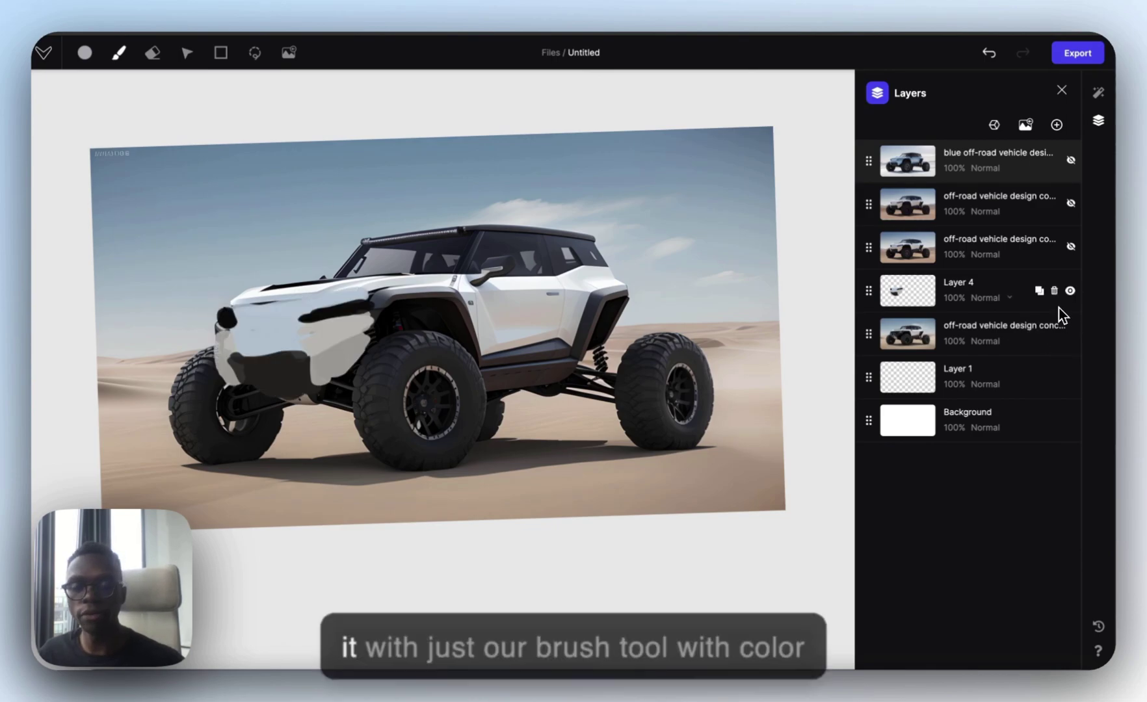
pyautogui.click(1071, 248)
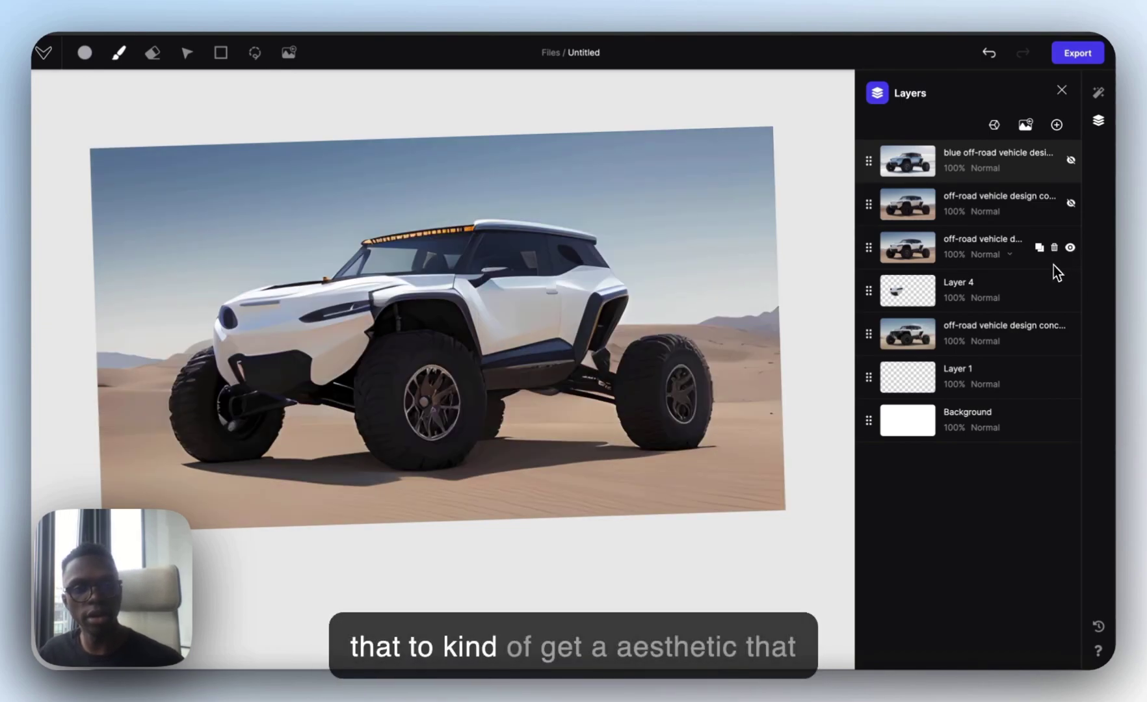
pyautogui.click(1070, 204)
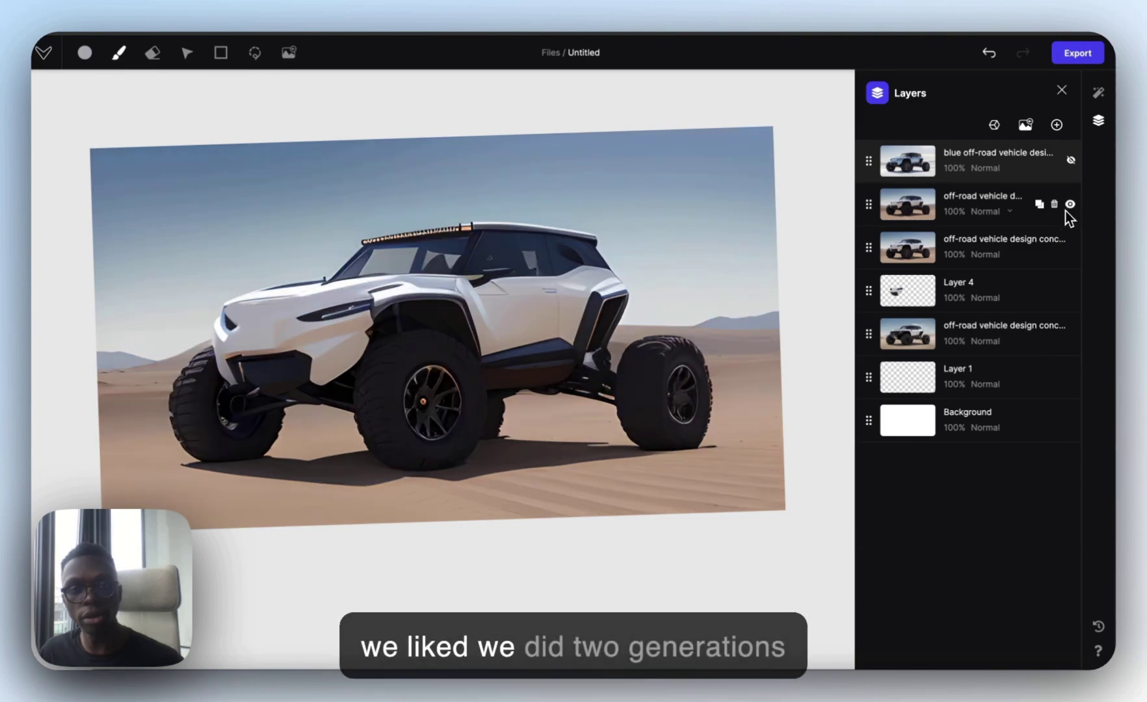
pyautogui.click(1070, 204)
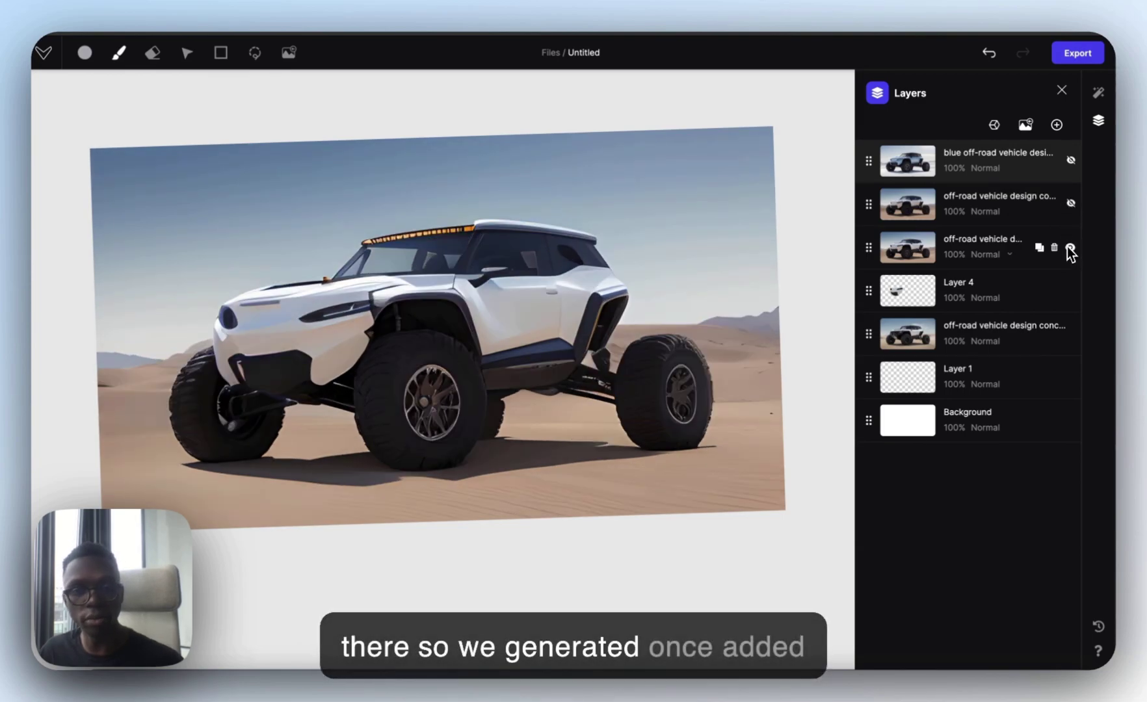
pyautogui.click(1070, 205)
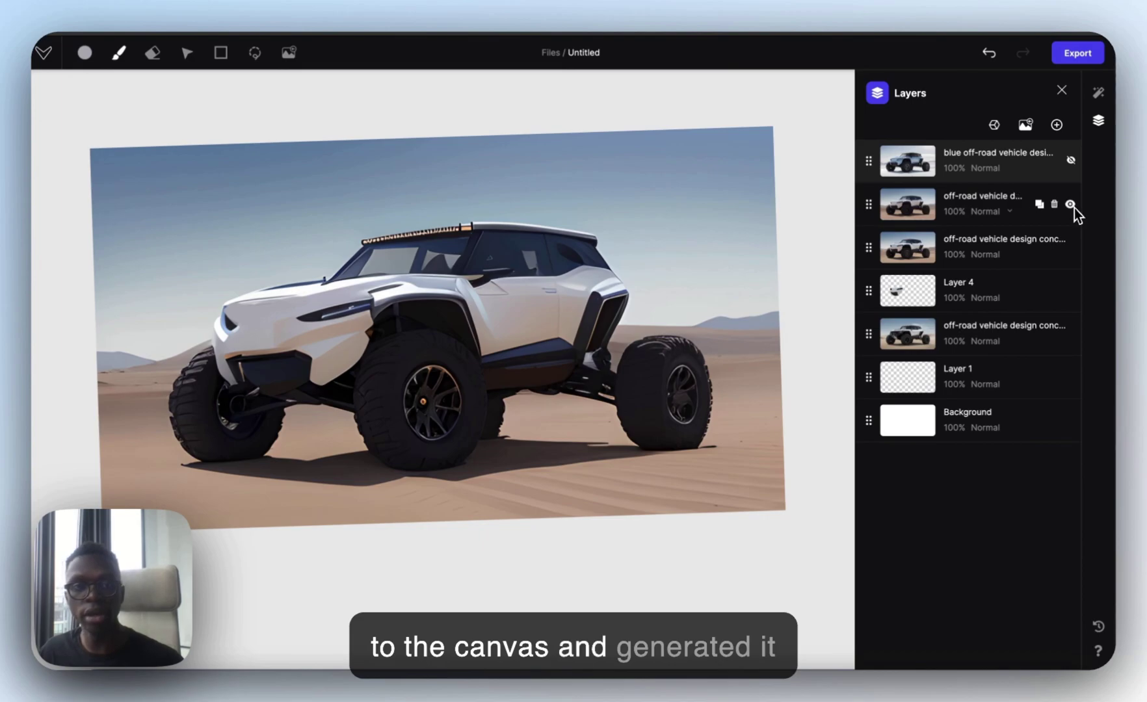
pyautogui.click(1072, 162)
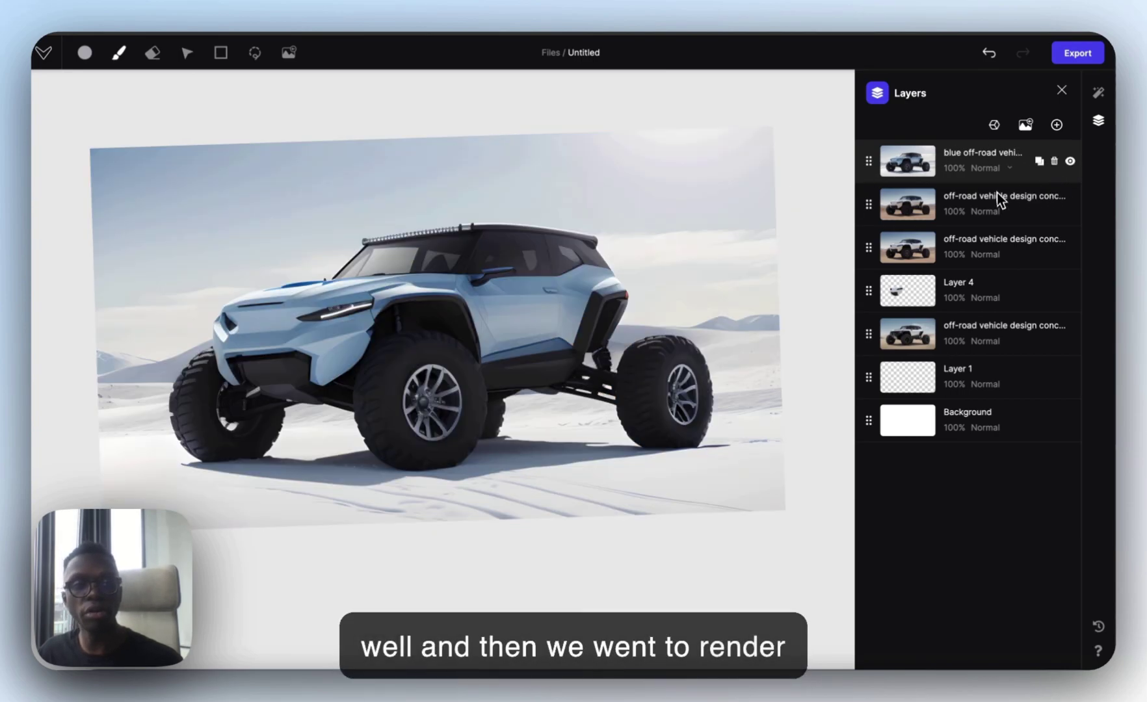
# - Return to the image creation settings and activate the Inpainting tool
pyautogui.click(1099, 95)
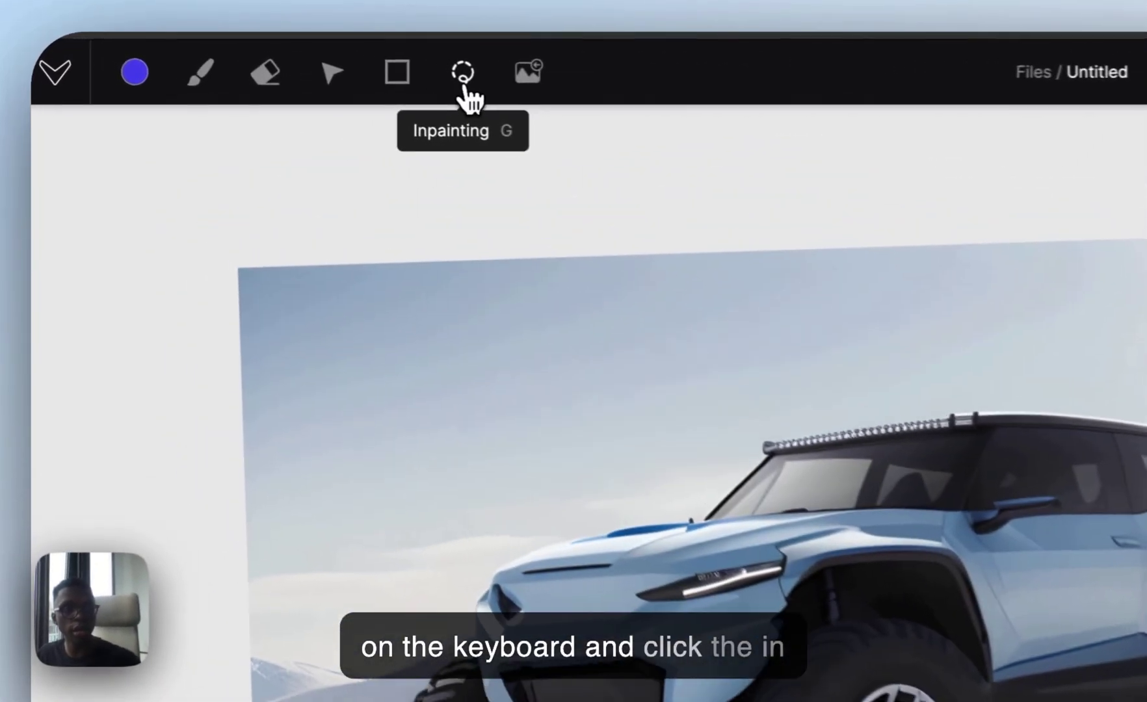
pyautogui.click(255, 63)
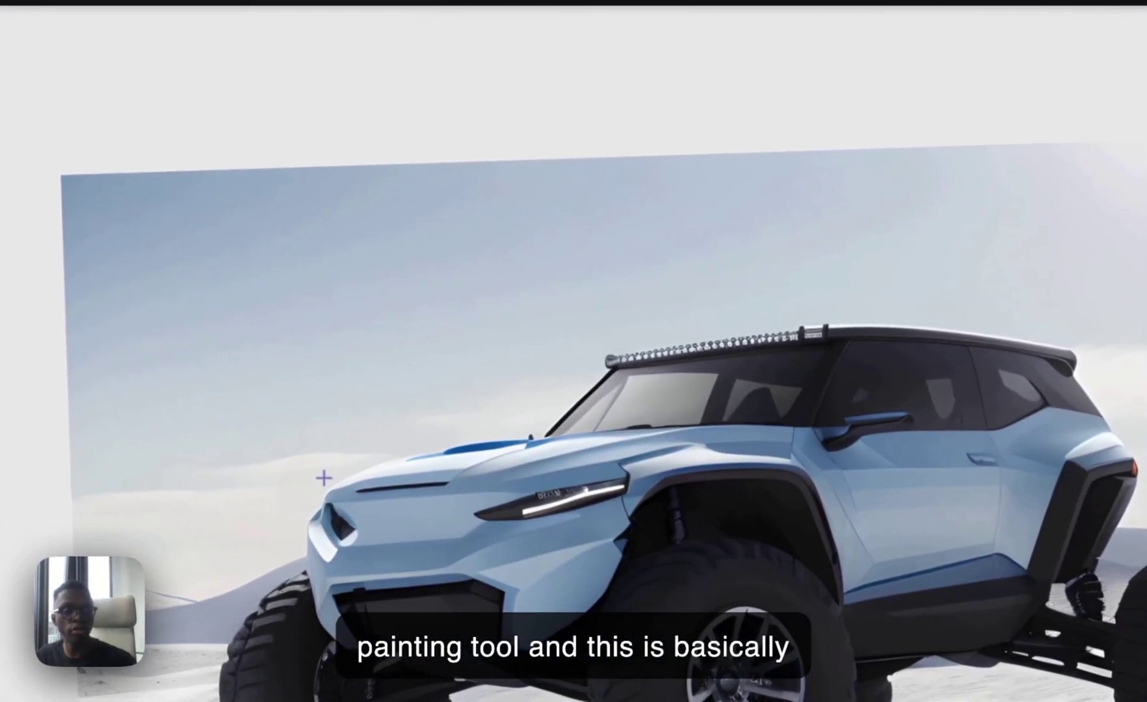
pyautogui.moveTo(379, 240)
pyautogui.mouseDown()
pyautogui.moveTo(578, 231)
pyautogui.moveTo(468, 208)
pyautogui.mouseUp()
pyautogui.moveTo(754, 339)
pyautogui.mouseDown()
pyautogui.moveTo(1015, 337)
pyautogui.moveTo(845, 409)
pyautogui.mouseUp()
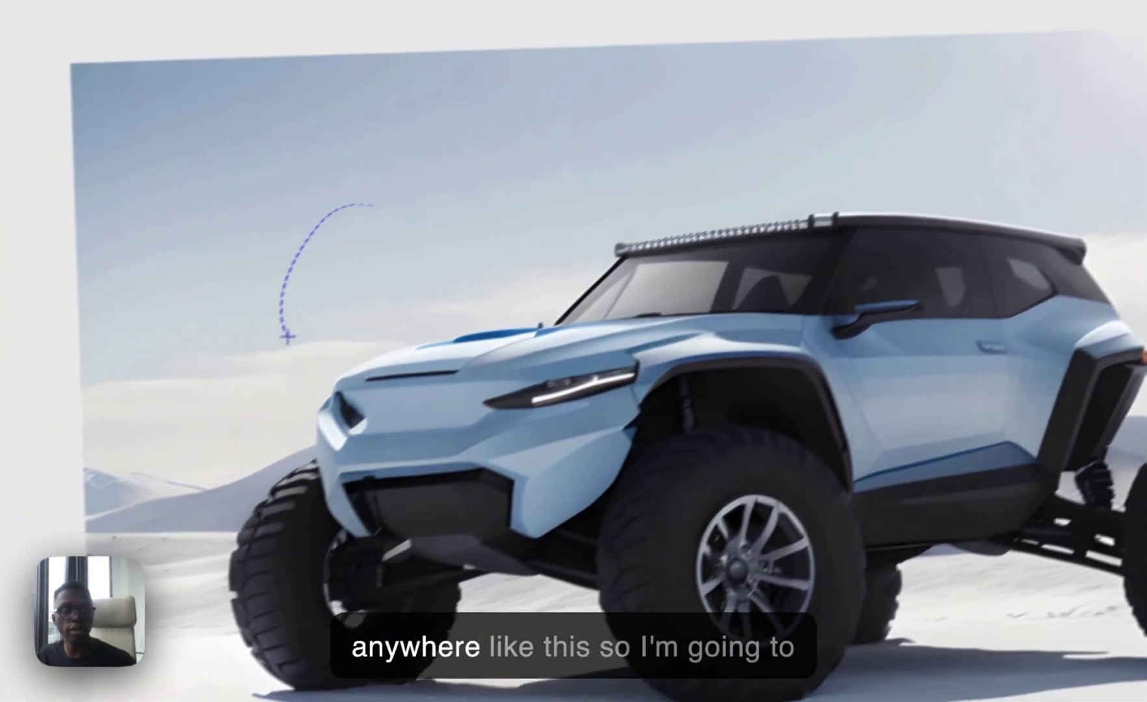
pyautogui.moveTo(282, 333); pyautogui.dragTo(319, 215)
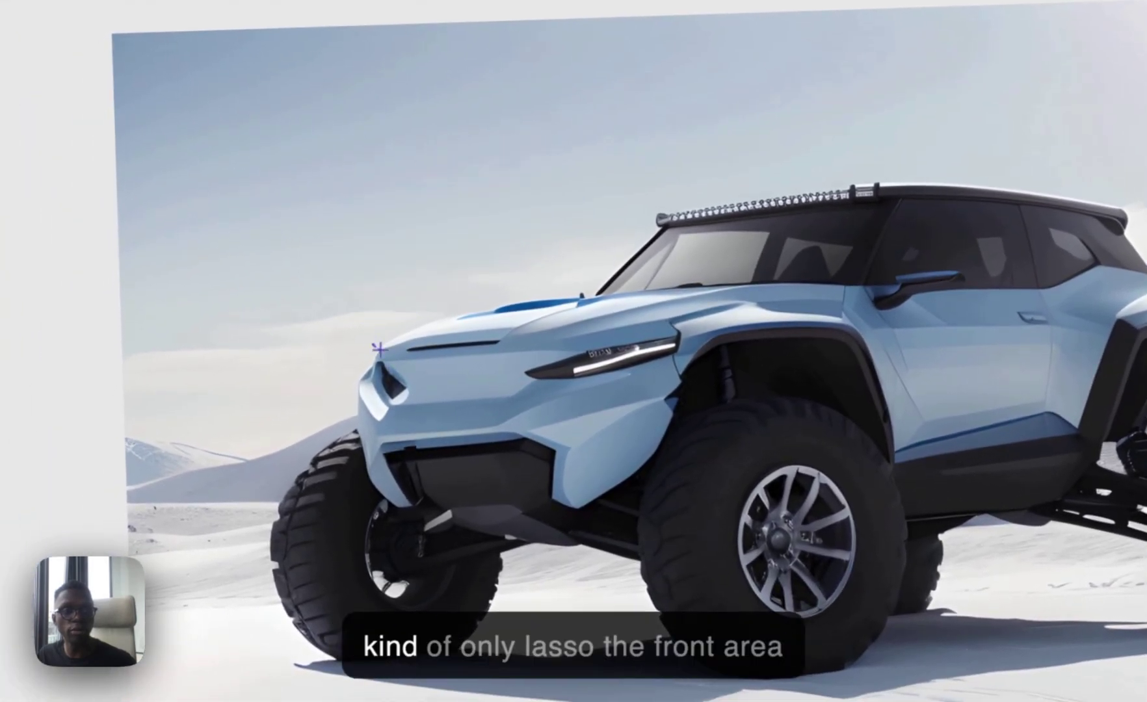
# - Lasso the vehicle's front end for inpainting, from the hood around the headlights and bumper to the front wheel
pyautogui.moveTo(677, 544)
pyautogui.mouseDown()
pyautogui.moveTo(598, 572)
pyautogui.moveTo(473, 572)
pyautogui.mouseUp()
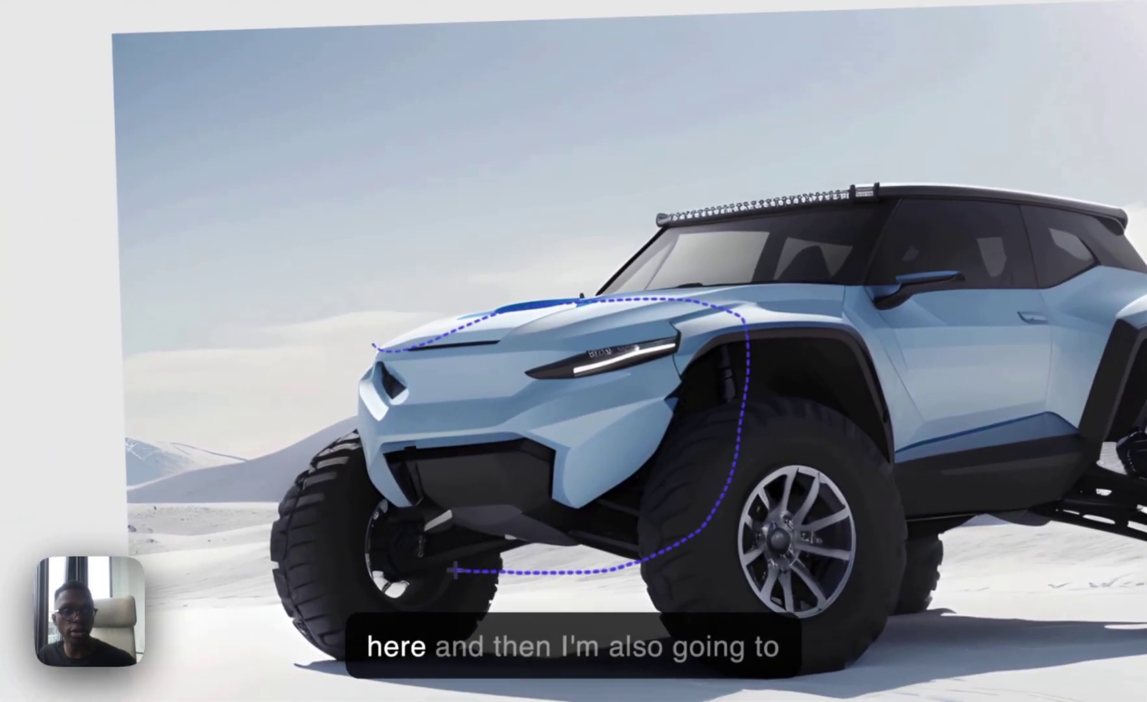
pyautogui.moveTo(318, 378); pyautogui.dragTo(374, 346)
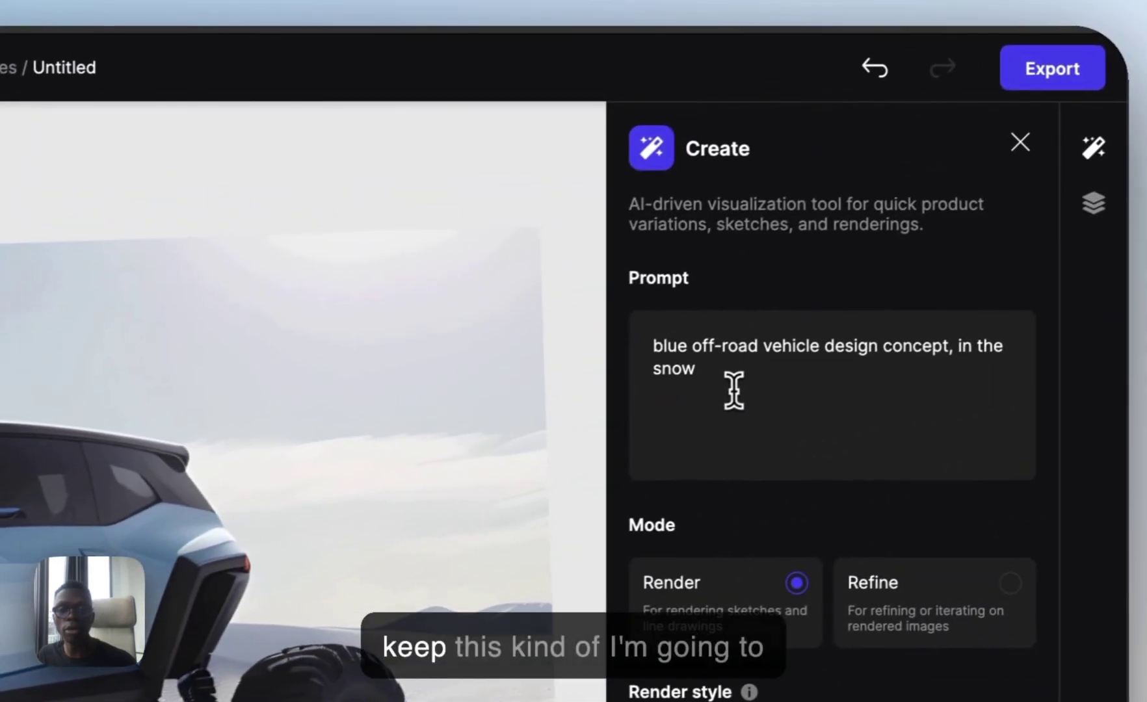
# - Replace the whole prompt with "Sharp dynamic futursitic vehcile design concept"
pyautogui.click(751, 389)
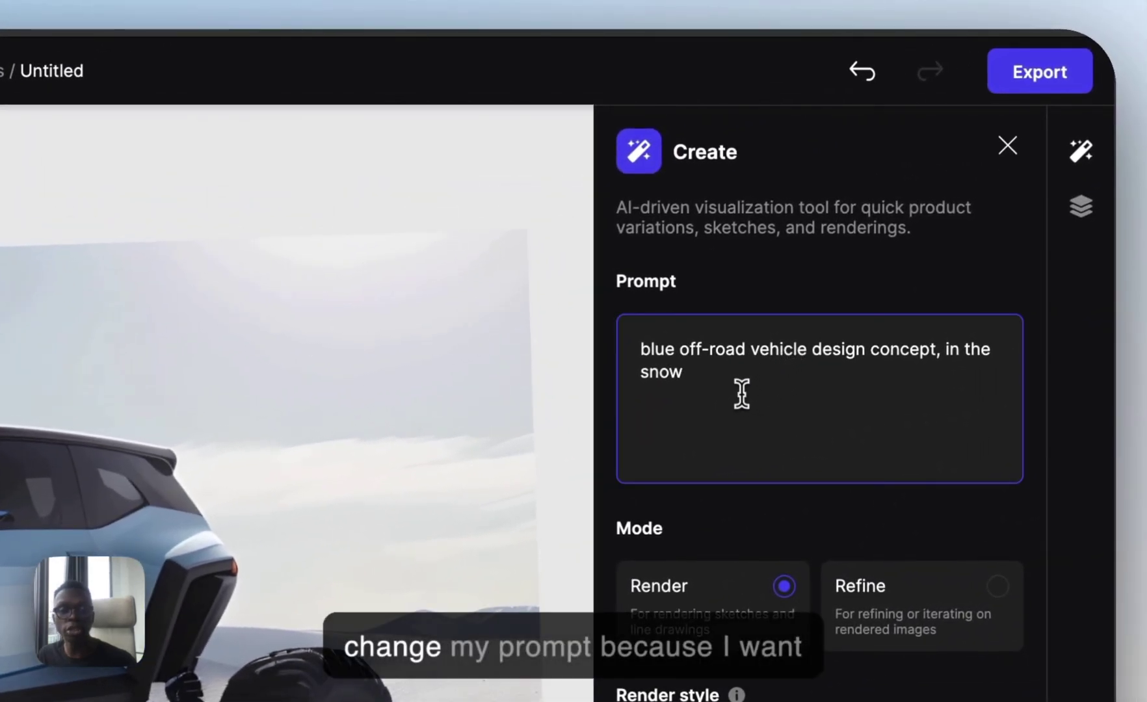
pyautogui.moveTo(740, 392); pyautogui.dragTo(616, 316)
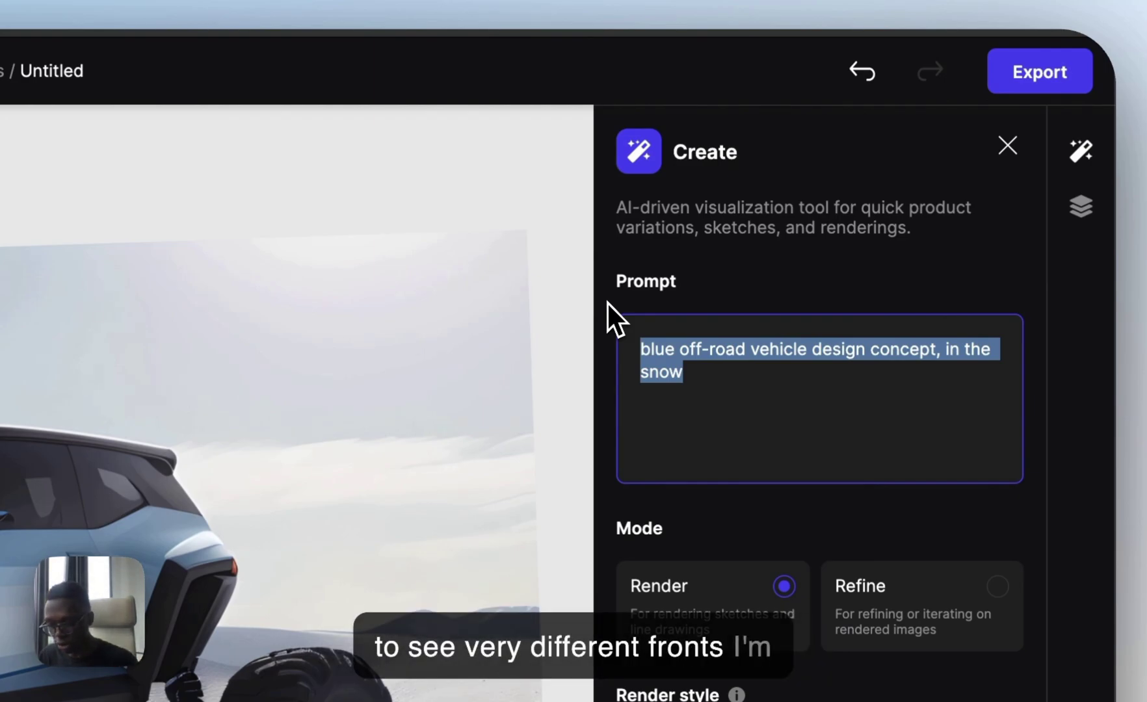
pyautogui.write('Sharp dy')
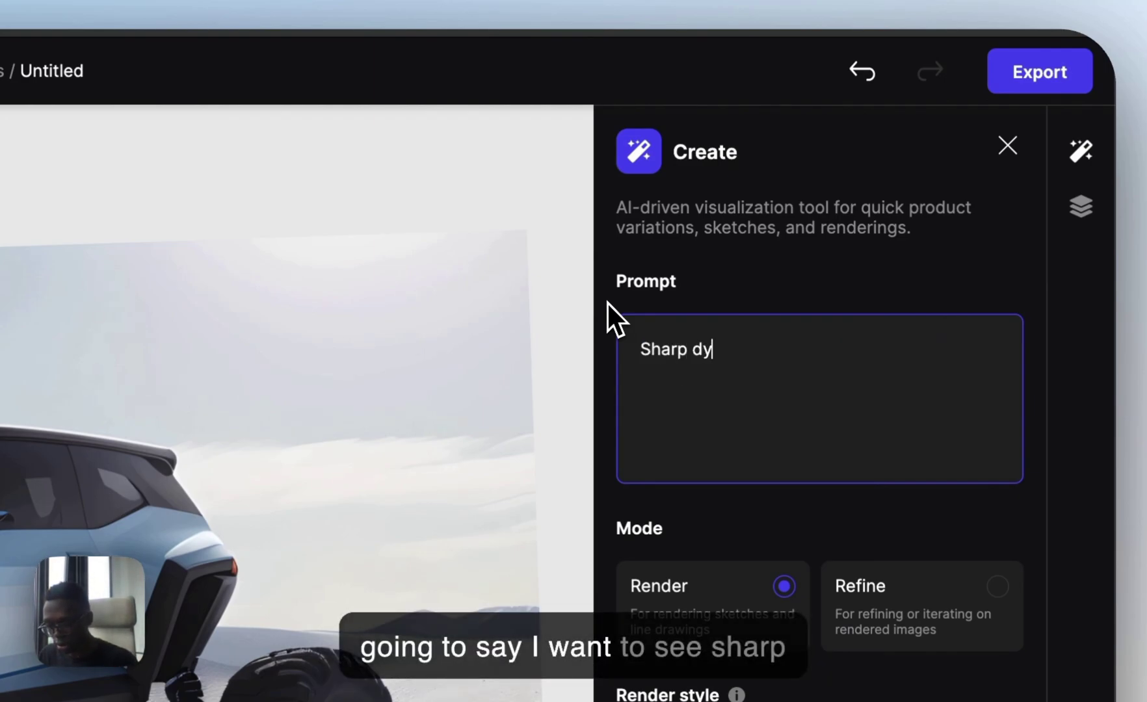
pyautogui.write('namic fut')
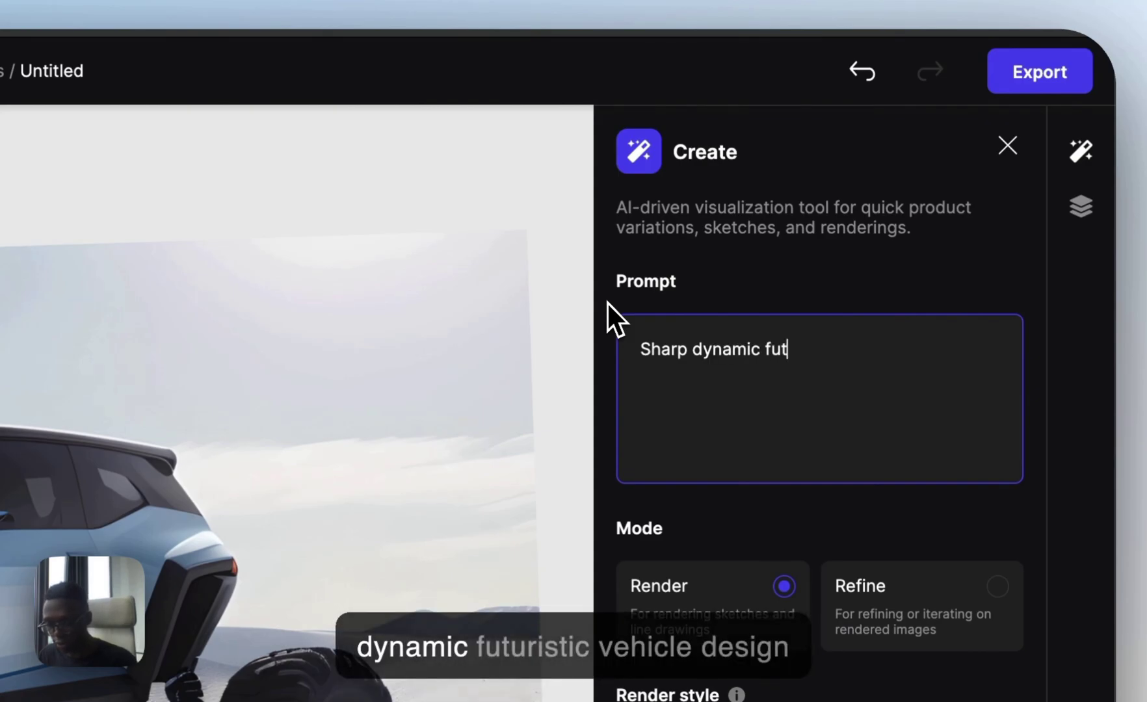
pyautogui.write('ursitic vehcile d')
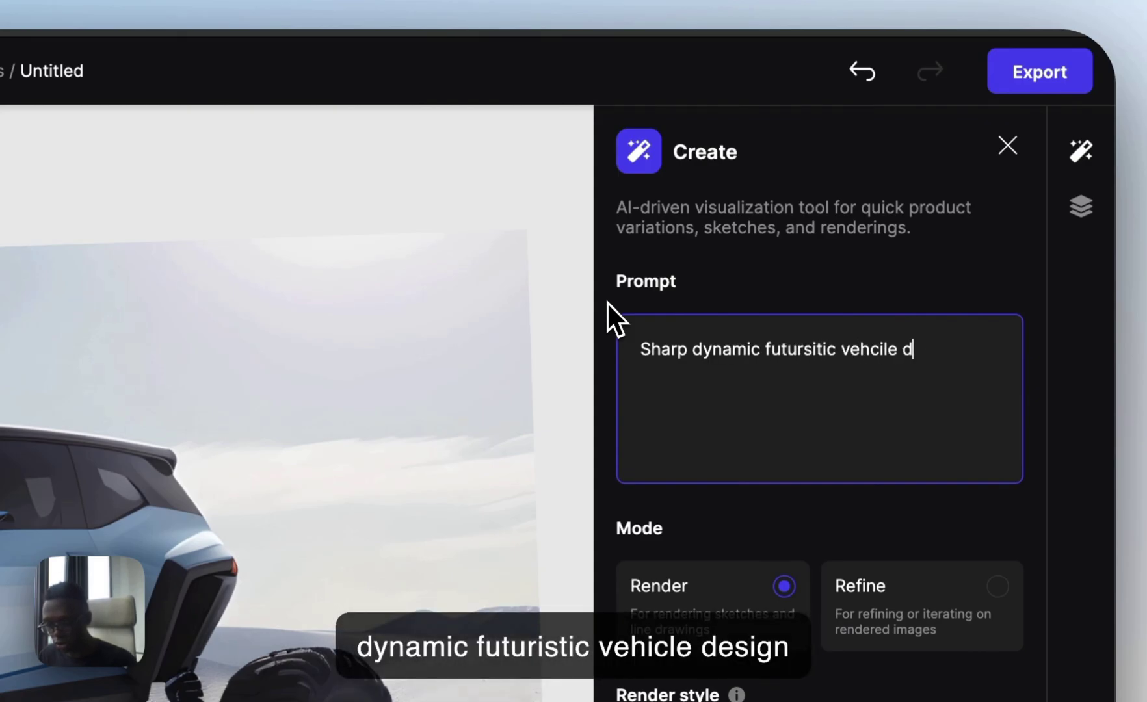
pyautogui.write('esign concept')
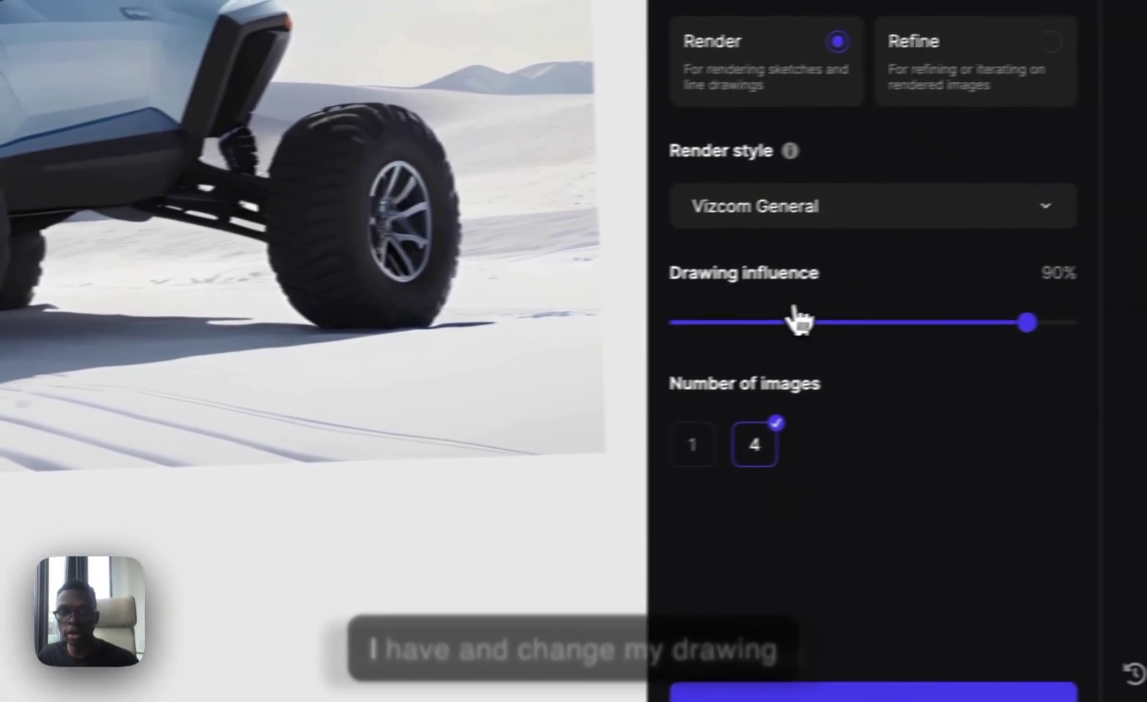
# - Lower the drawing influence to 10% and generate four inpainted variations of the front end
pyautogui.click(719, 324)
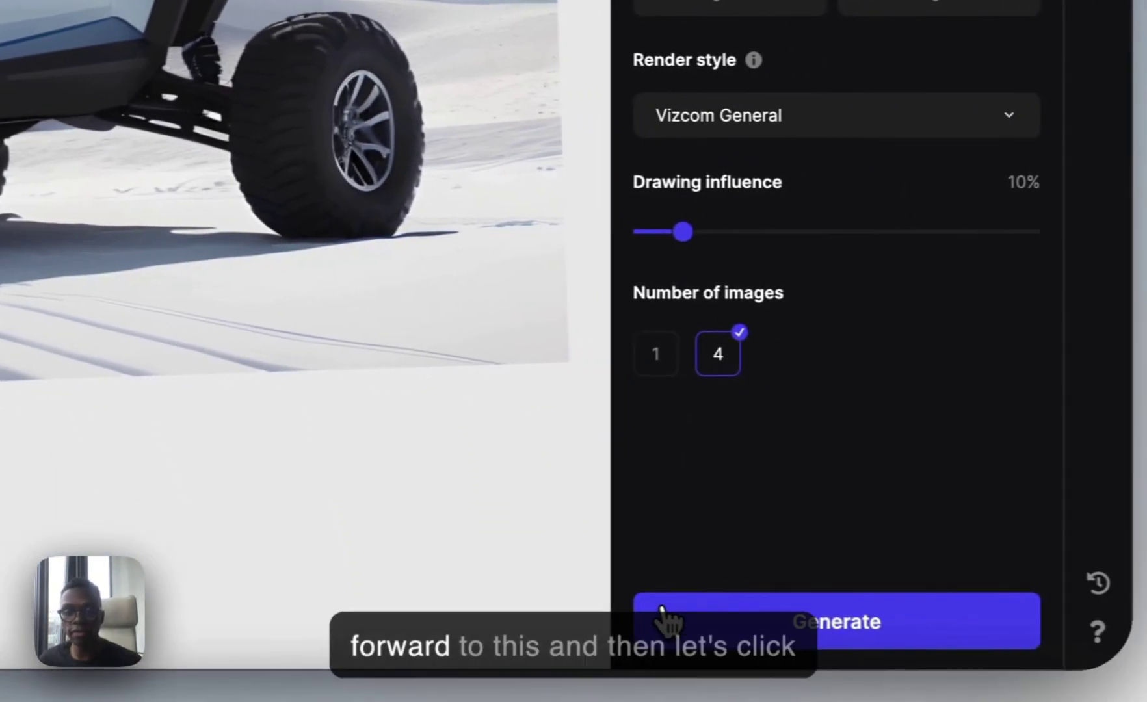
pyautogui.click(664, 618)
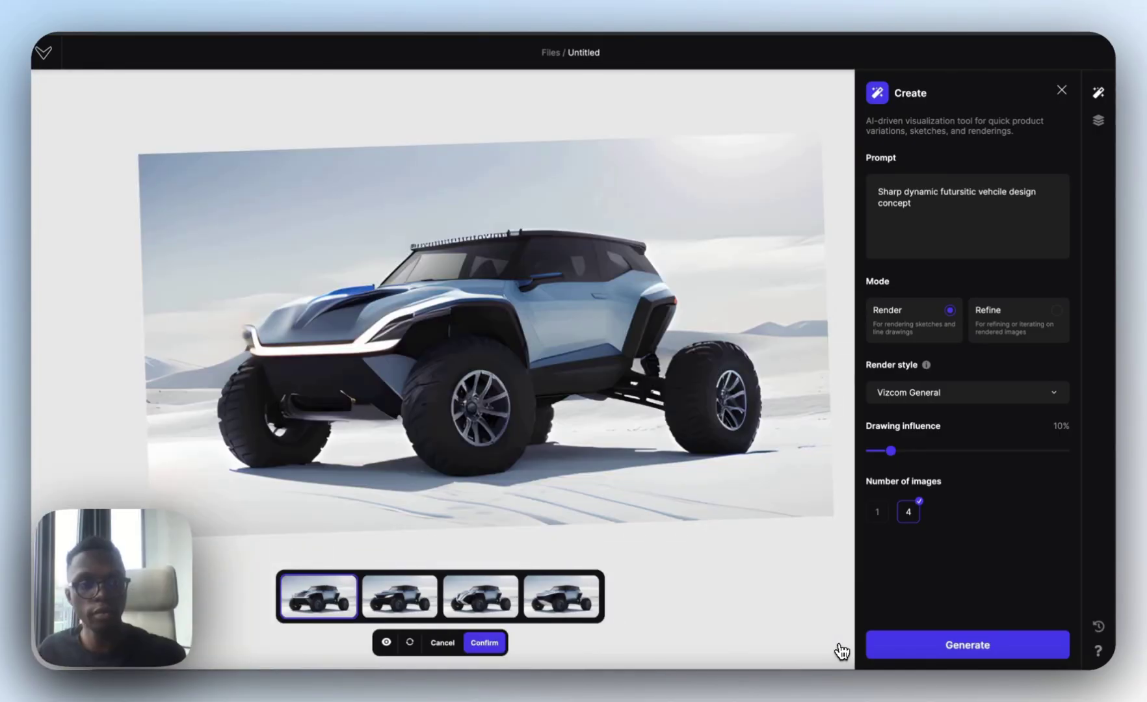
# - Compare the four generated front-end variations and confirm the fourth one, with the dark grille and white lower bumper
pyautogui.click(435, 606)
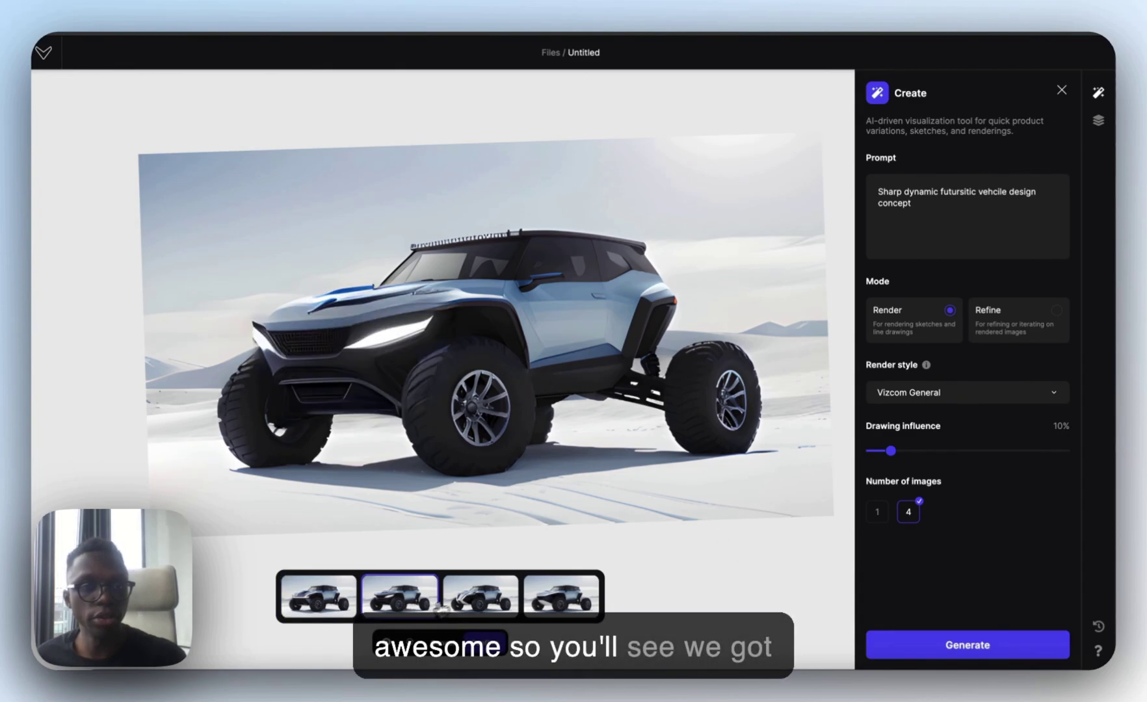
pyautogui.click(513, 598)
pyautogui.click(576, 615)
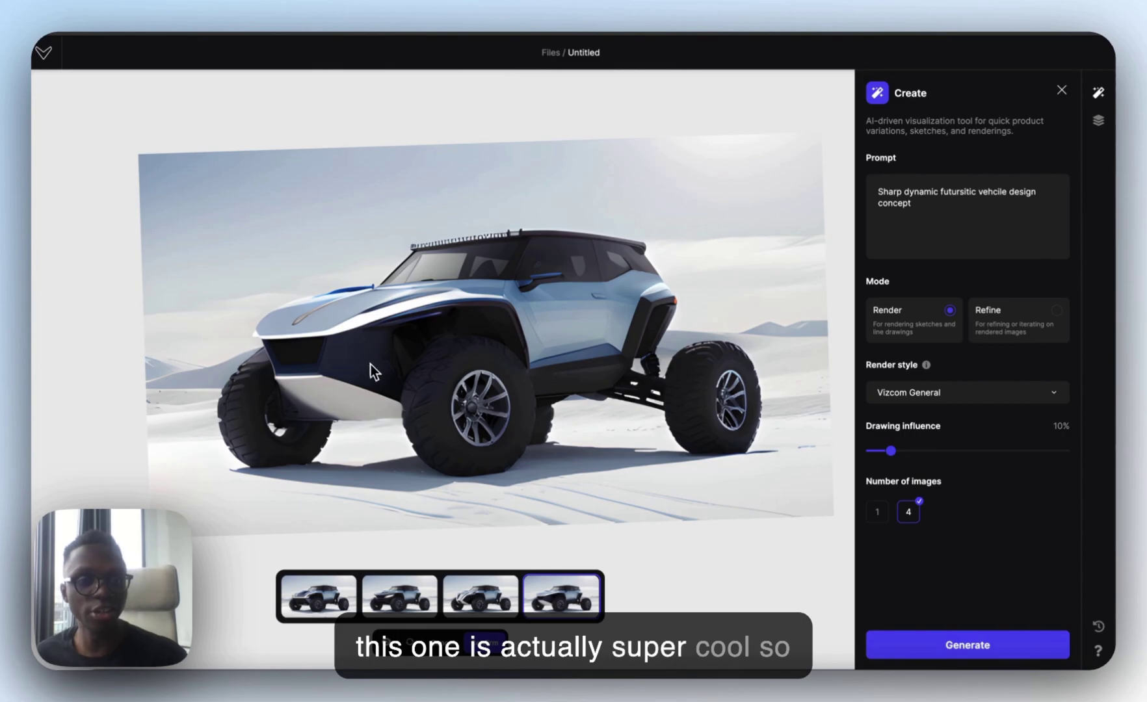
pyautogui.click(455, 605)
pyautogui.click(403, 609)
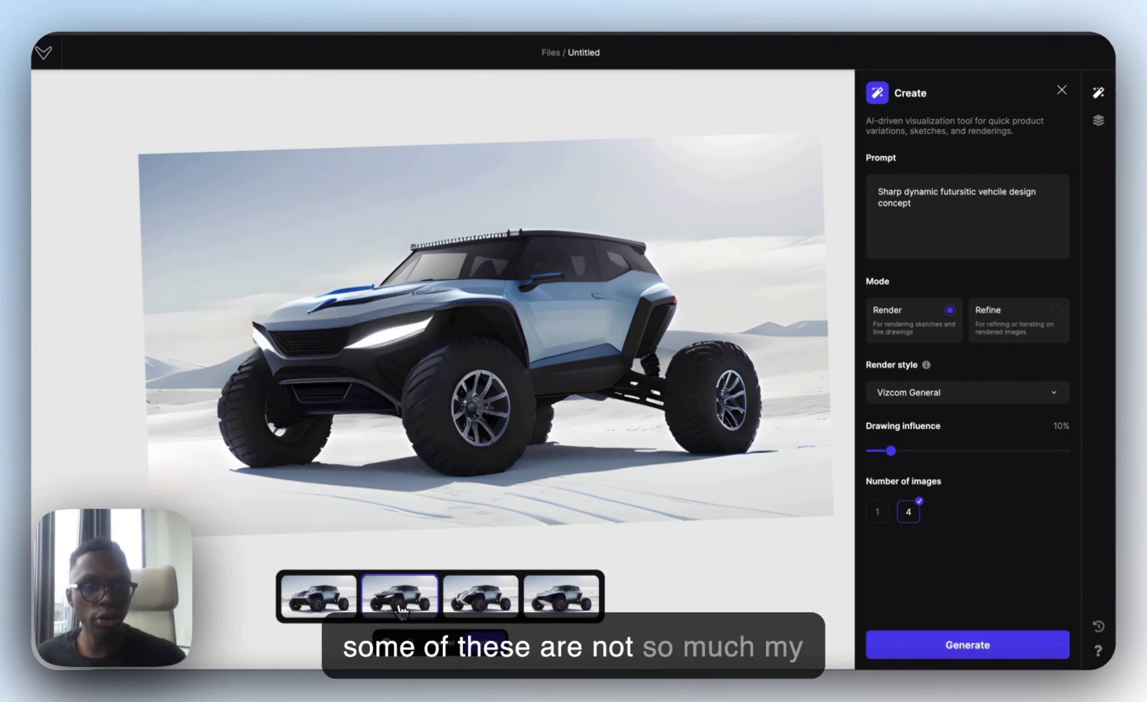
pyautogui.click(325, 608)
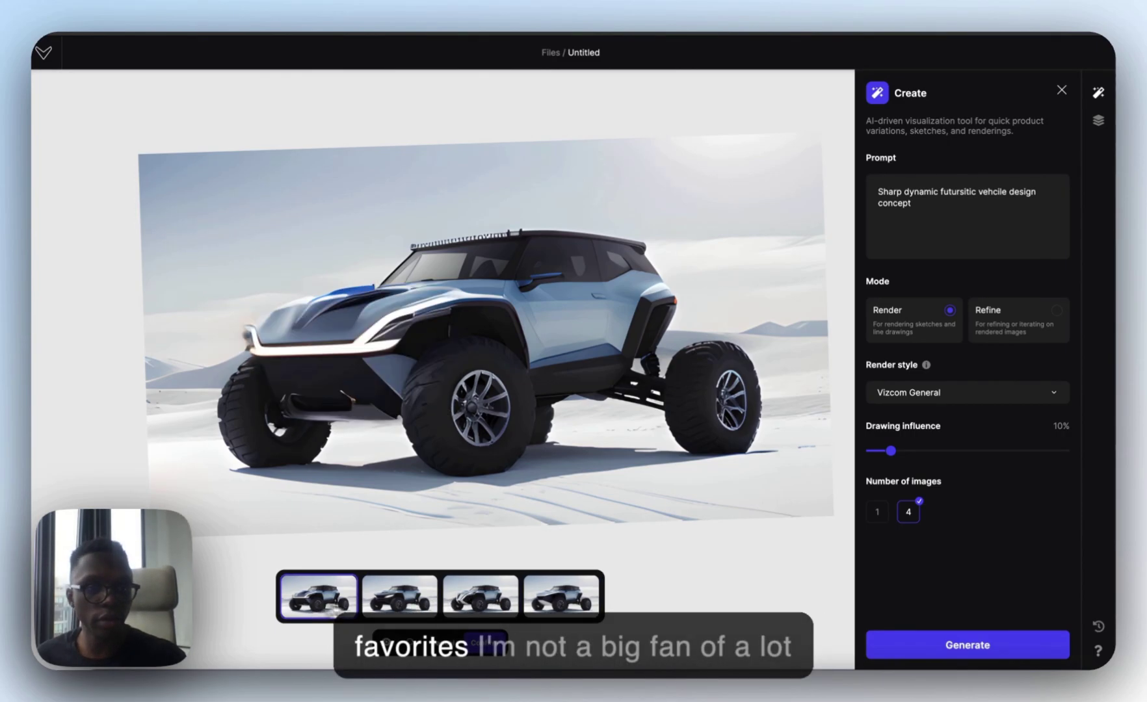
pyautogui.click(582, 605)
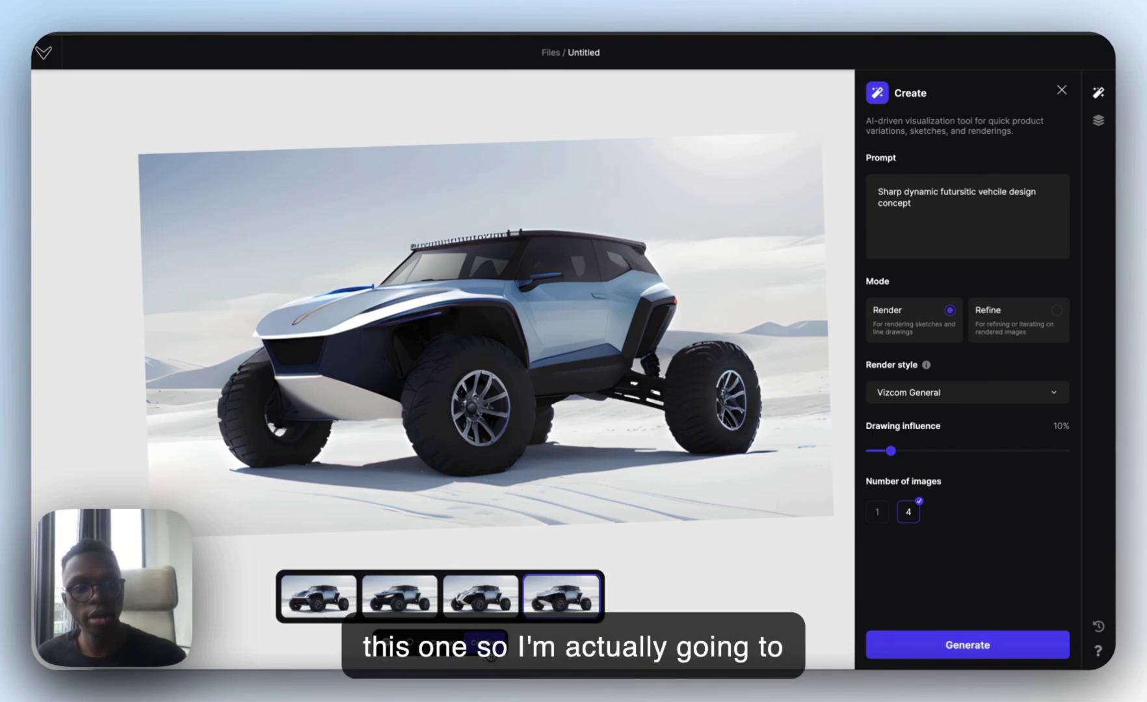
pyautogui.click(490, 644)
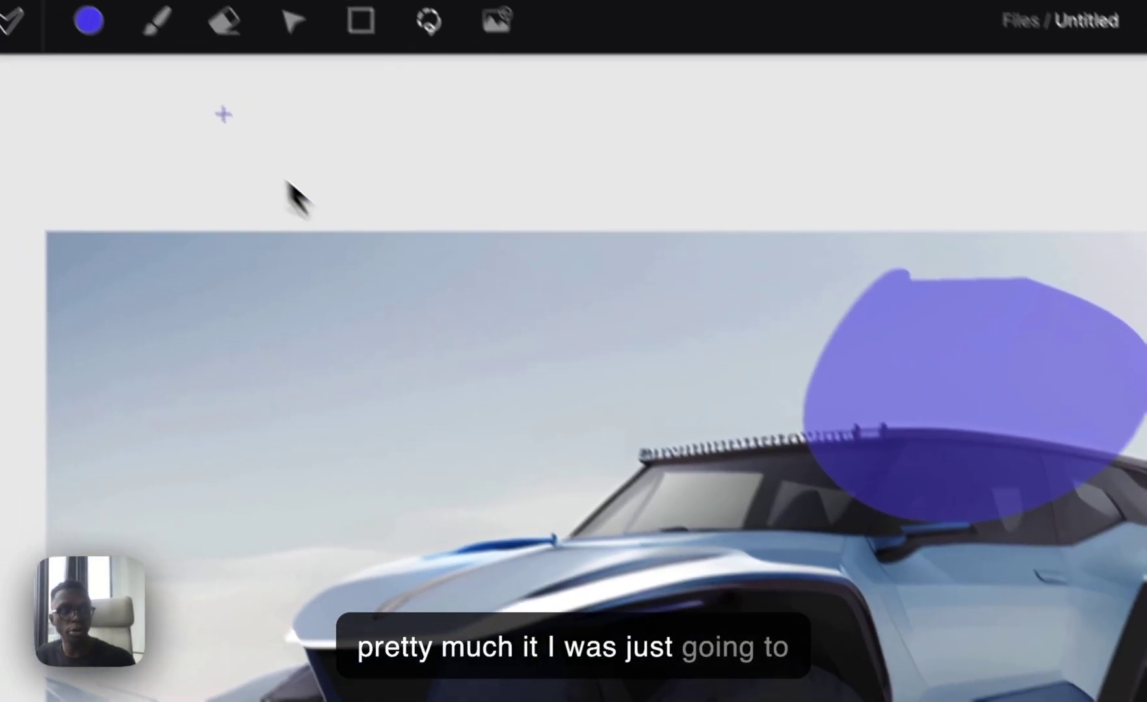
# - Switch to the Brush tool and look up the project's history
pyautogui.click(118, 52)
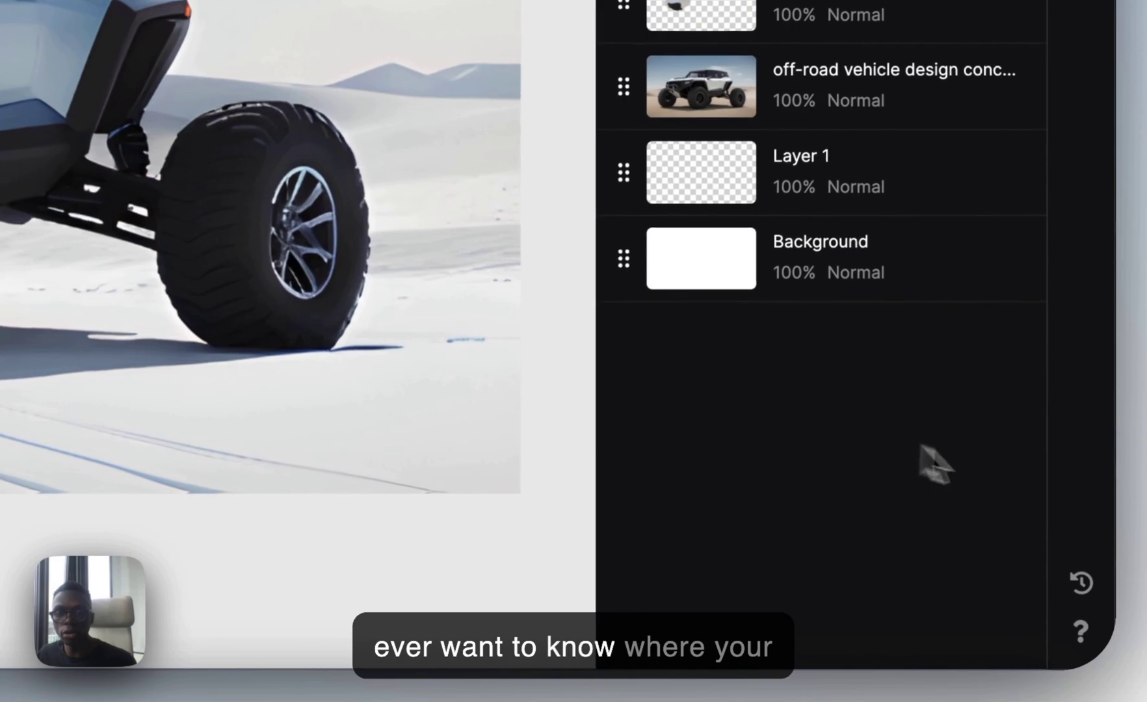
pyautogui.click(1081, 585)
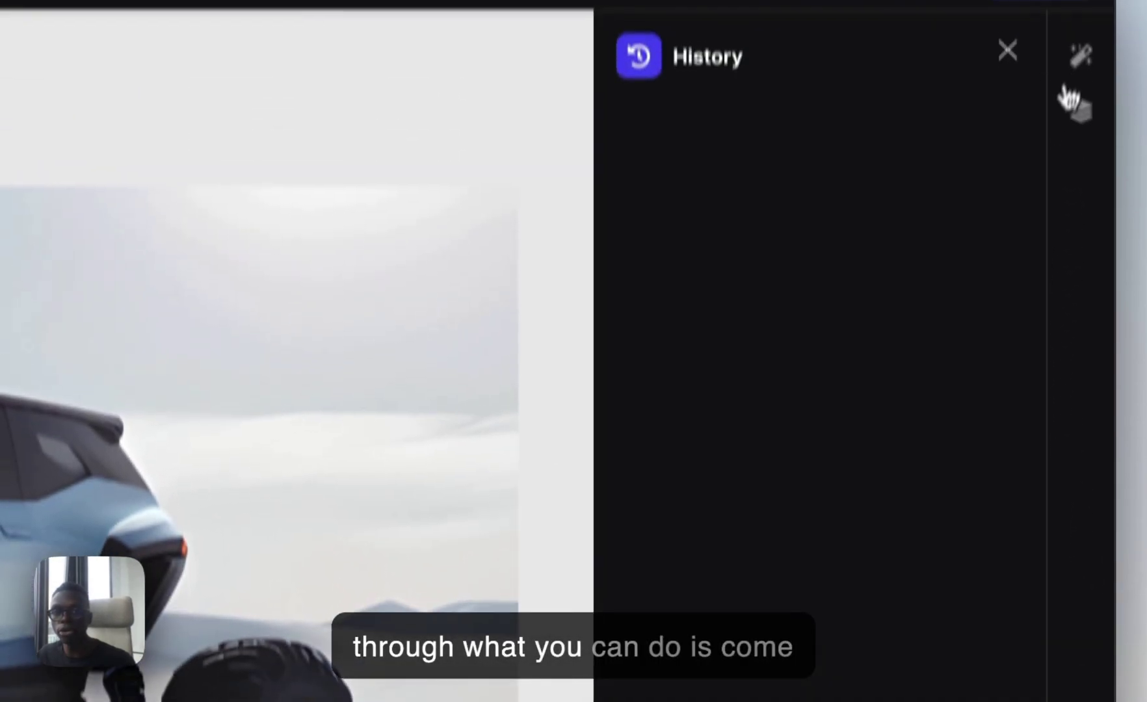
pyautogui.click(1079, 51)
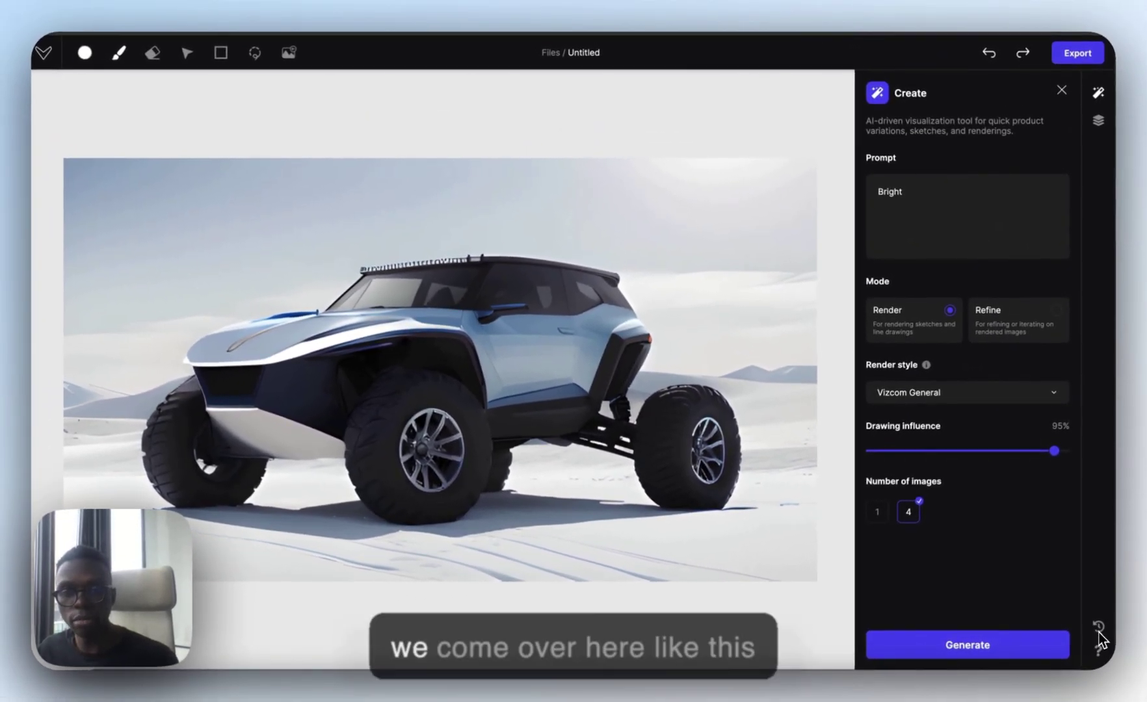
pyautogui.click(1099, 634)
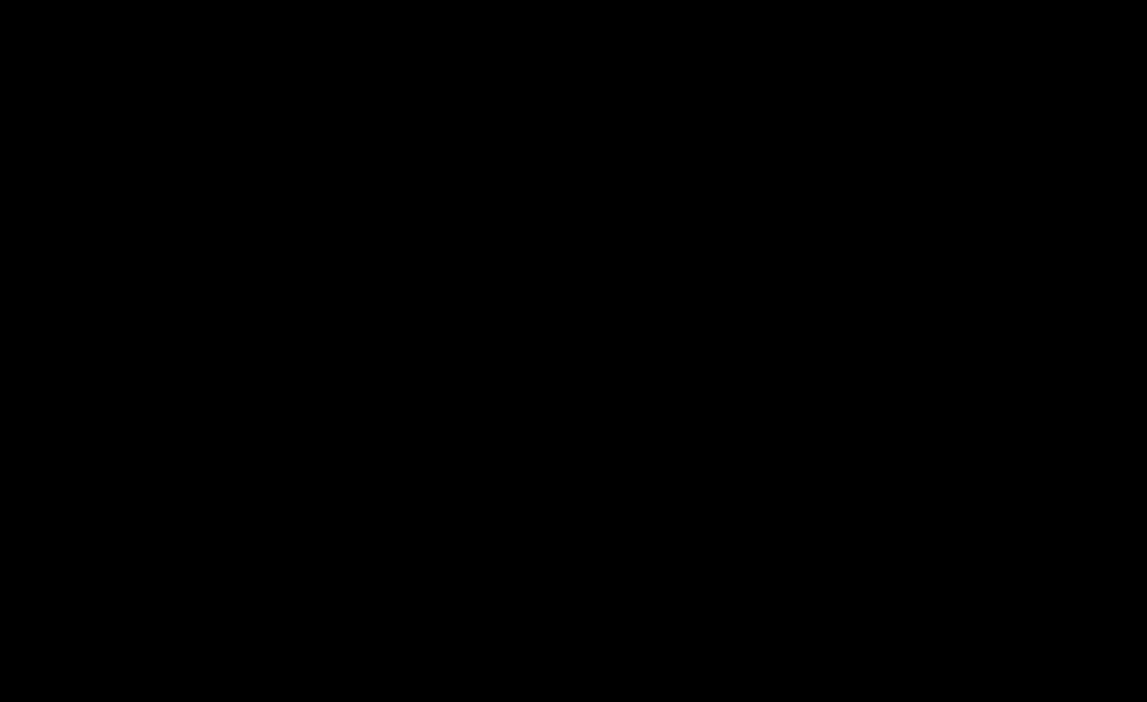